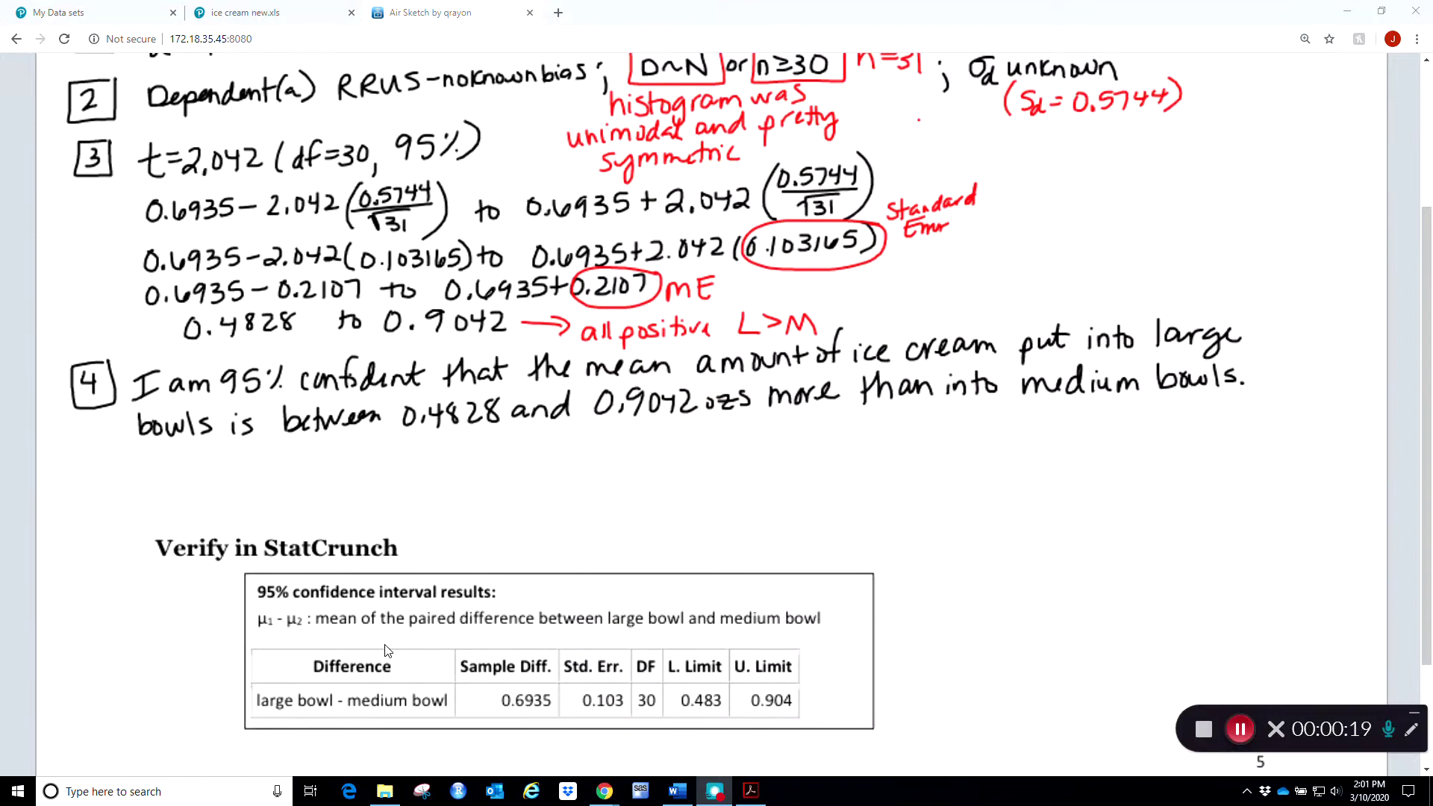
- Review the handwritten confidence interval solution and the StatCrunch directions for two dependent means
scroll(645, 698, down, 1)
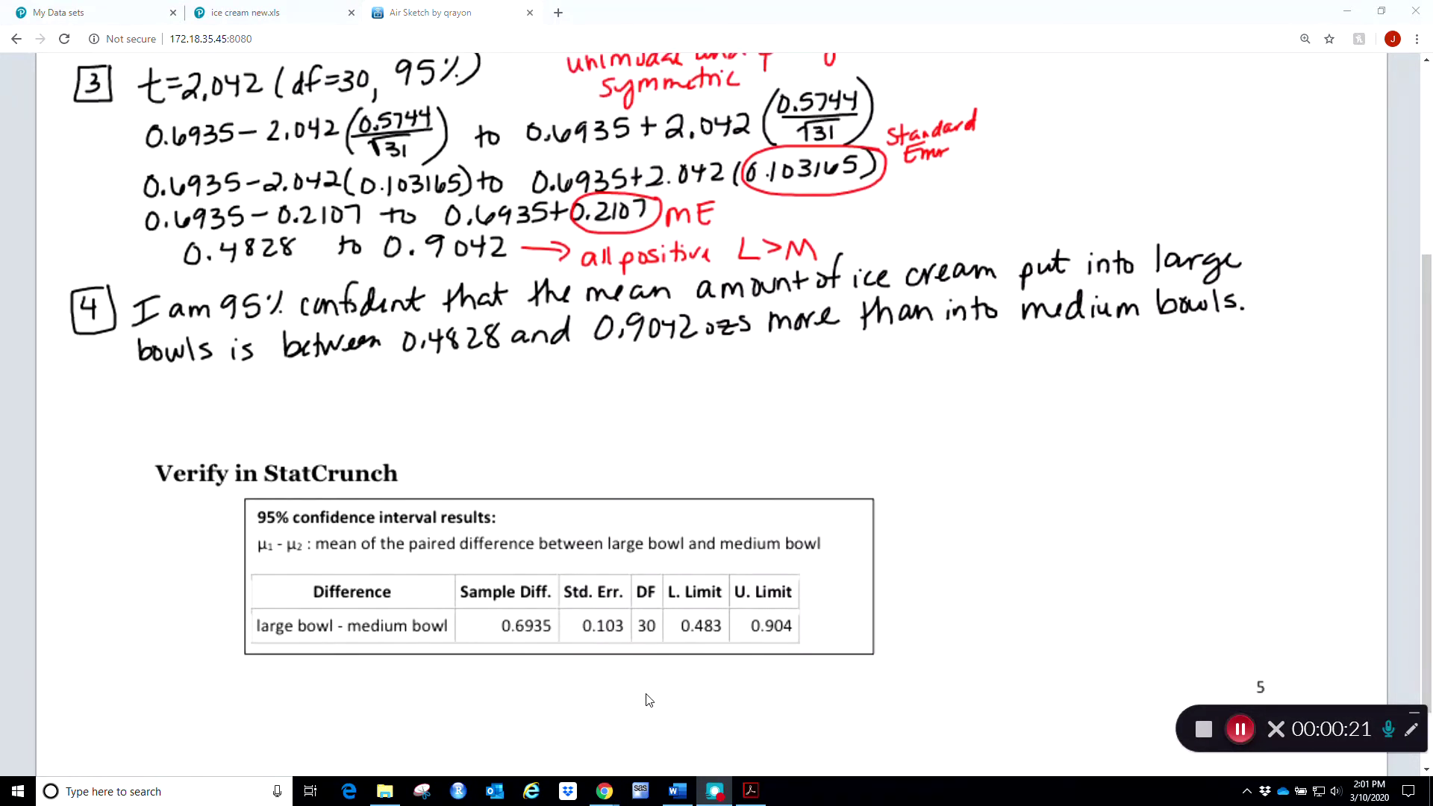
scroll(649, 699, up, 1)
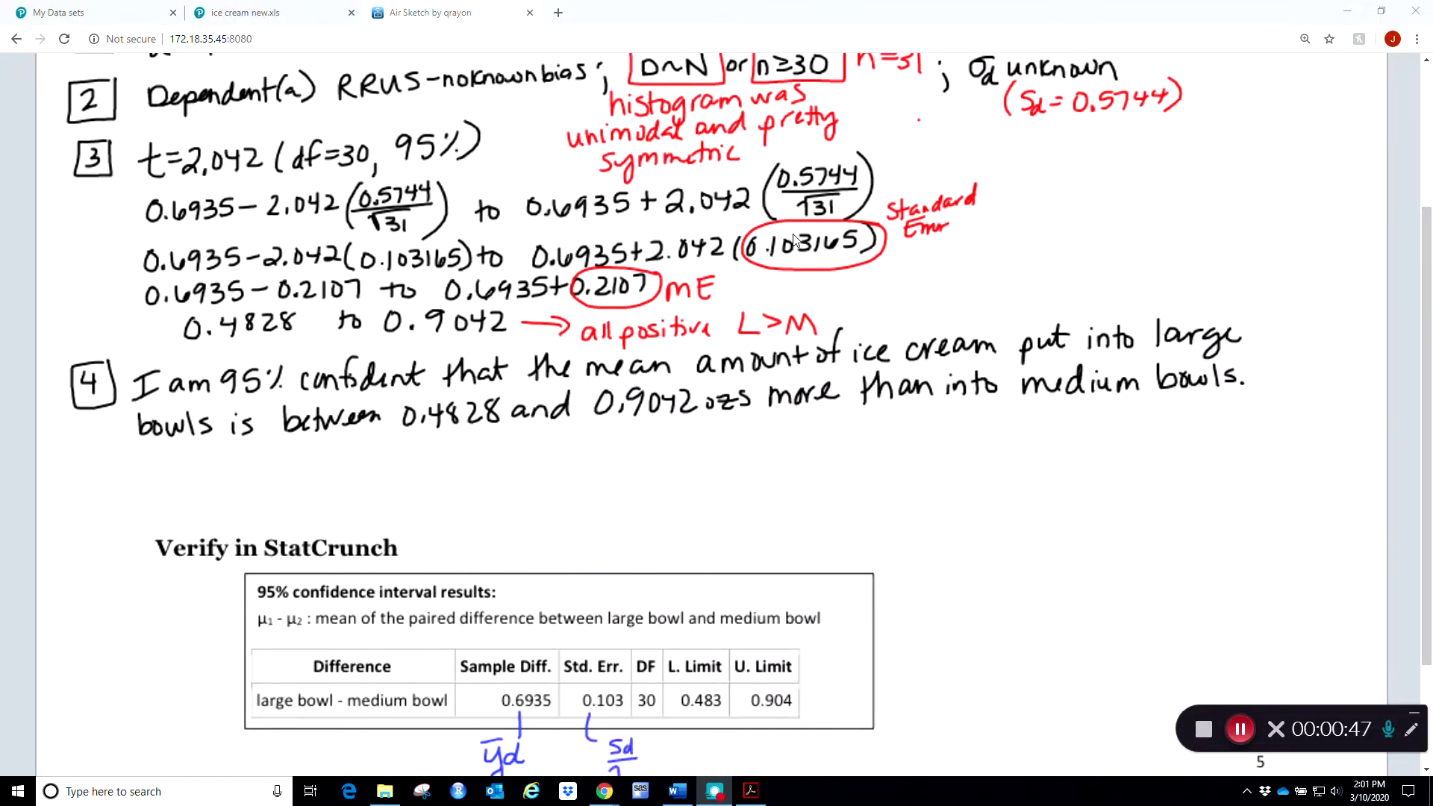
scroll(842, 284, down, 1)
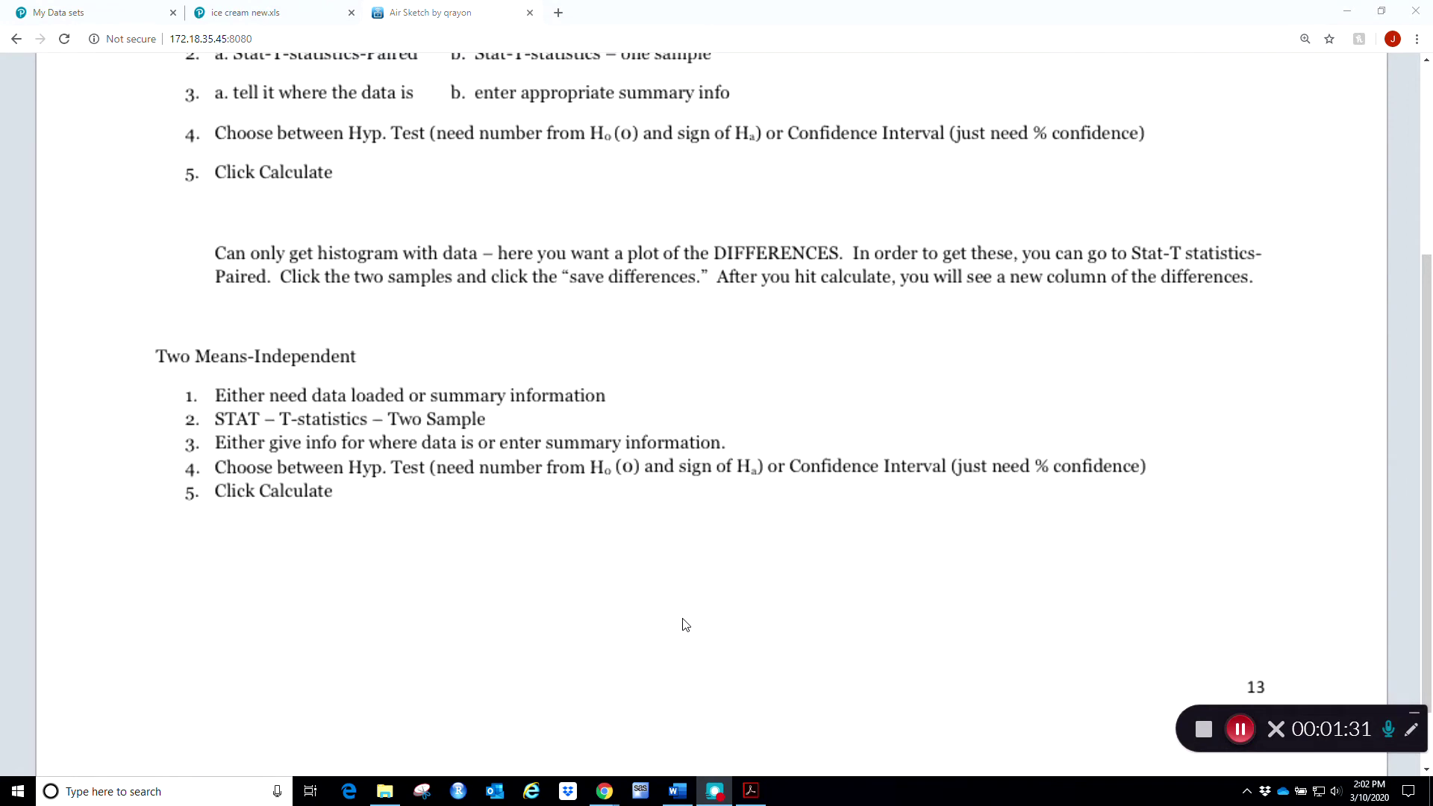
scroll(438, 589, up, 4)
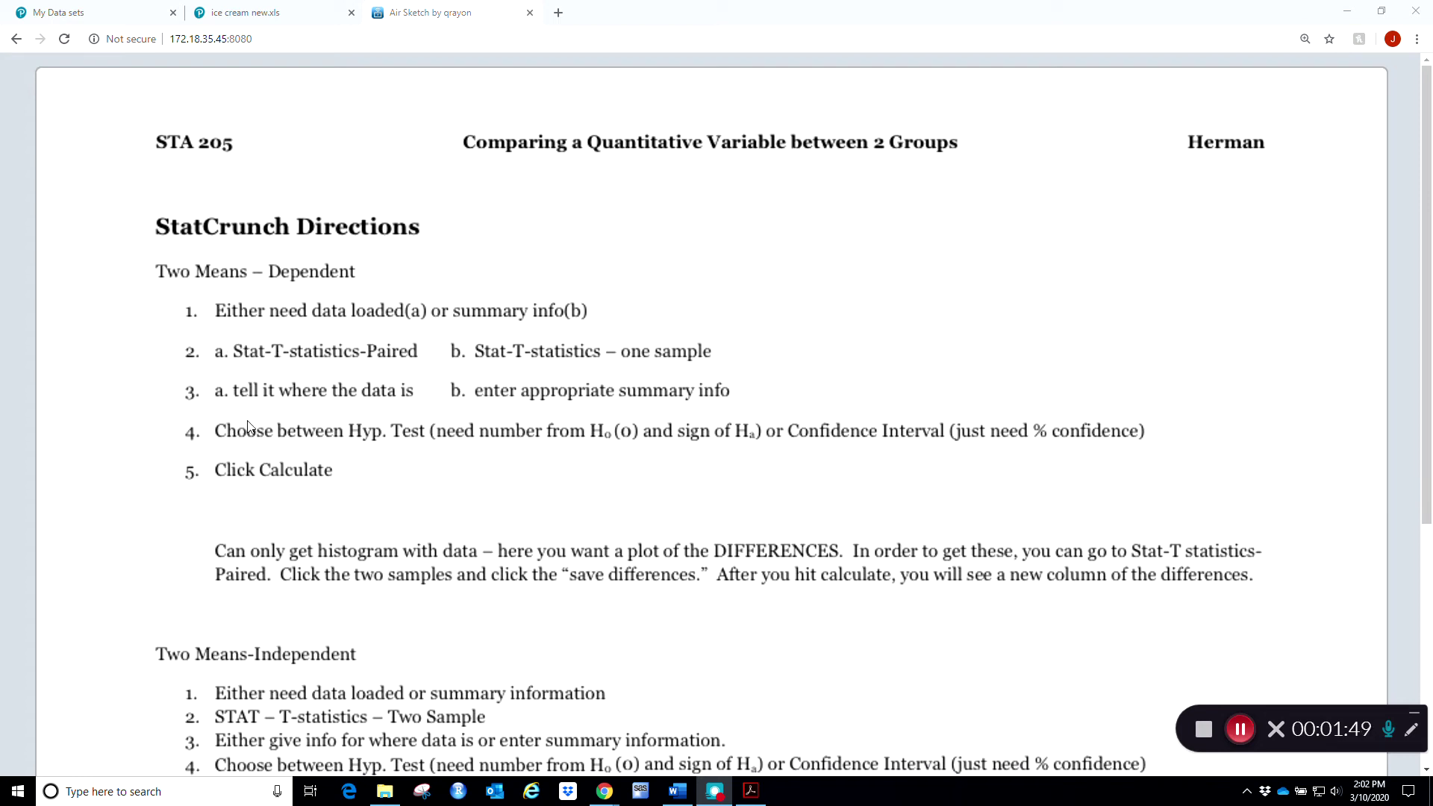
- Switch to the ice cream data set in StatCrunch and close its histogram and summary statistics windows
click(256, 12)
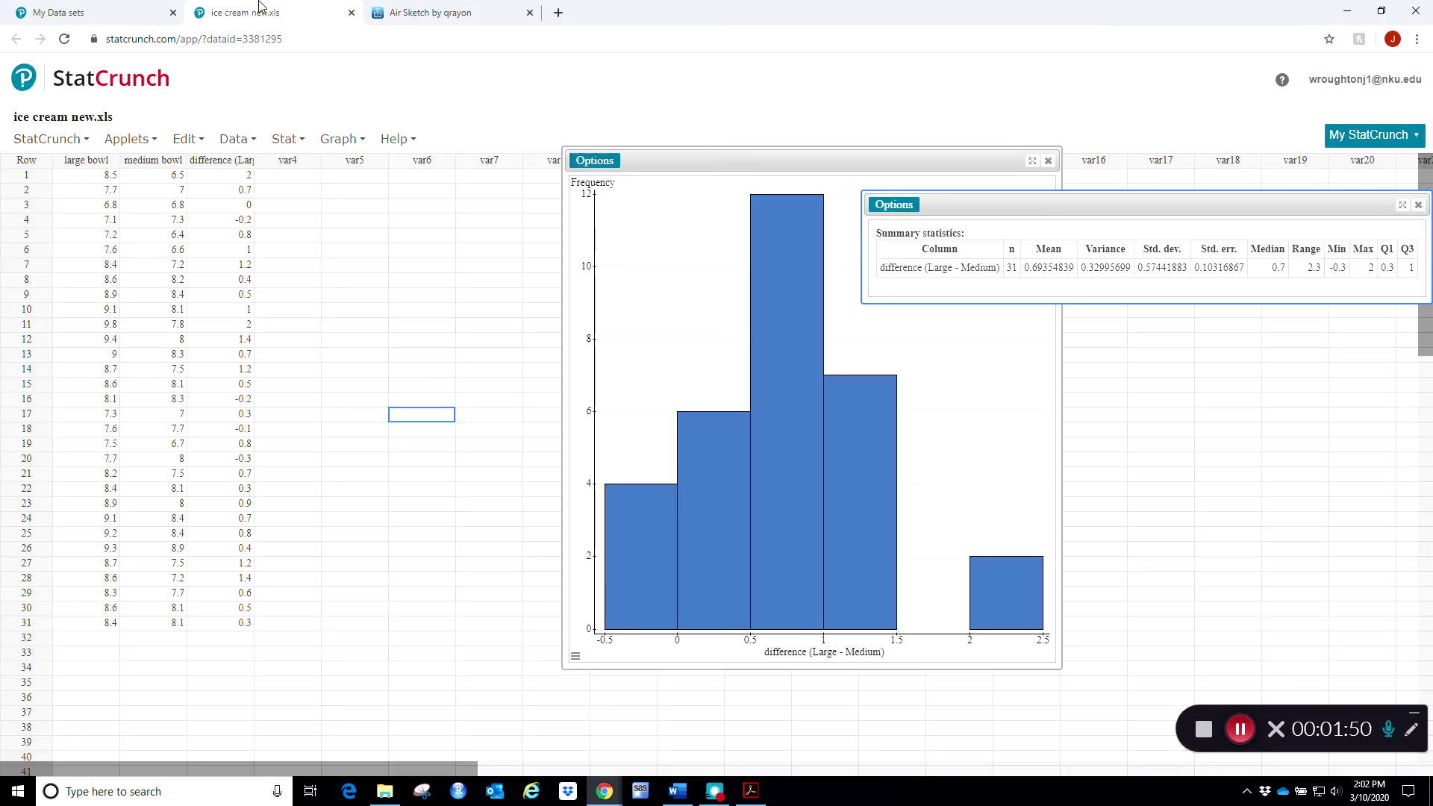
click(1048, 161)
drag(1090, 210, 647, 235)
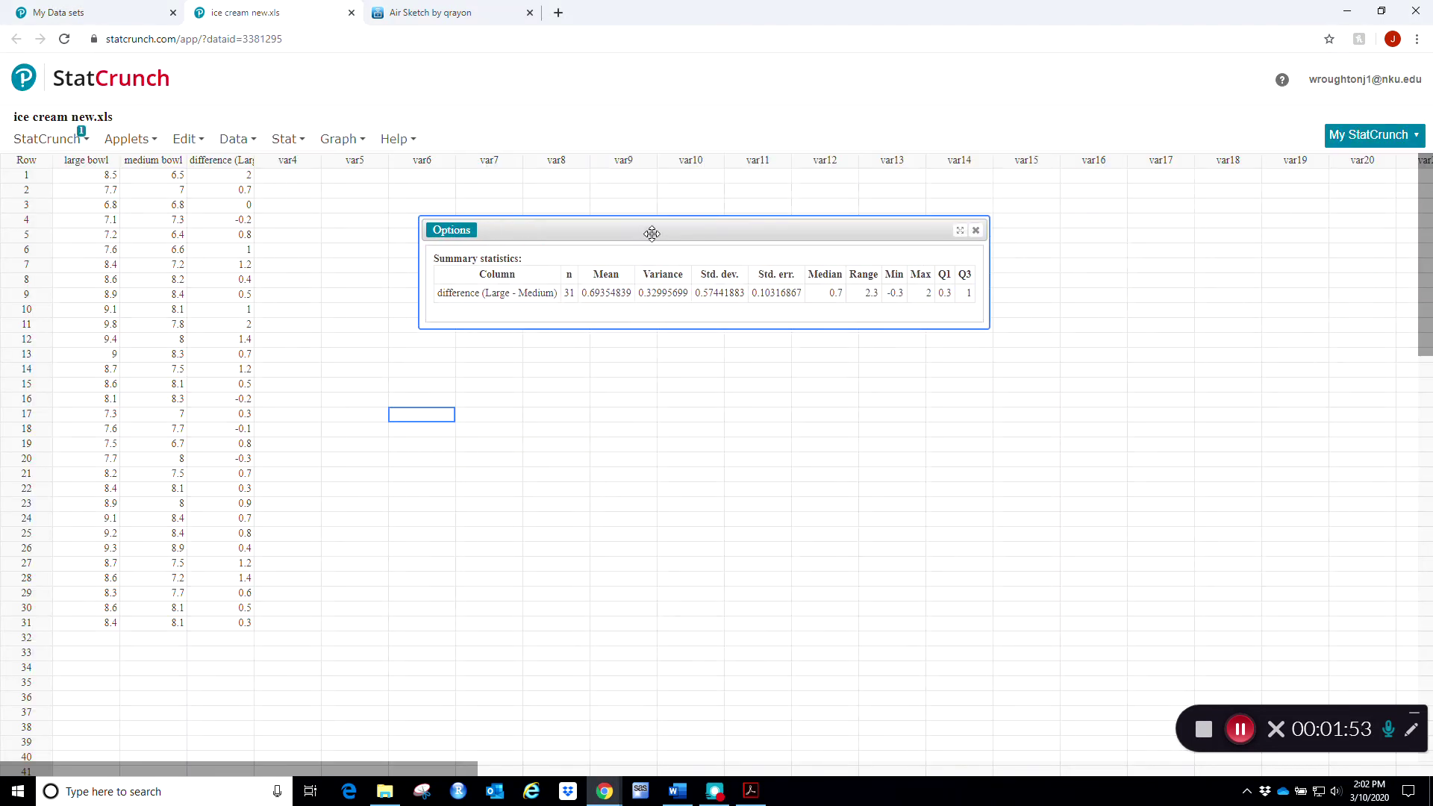
click(975, 231)
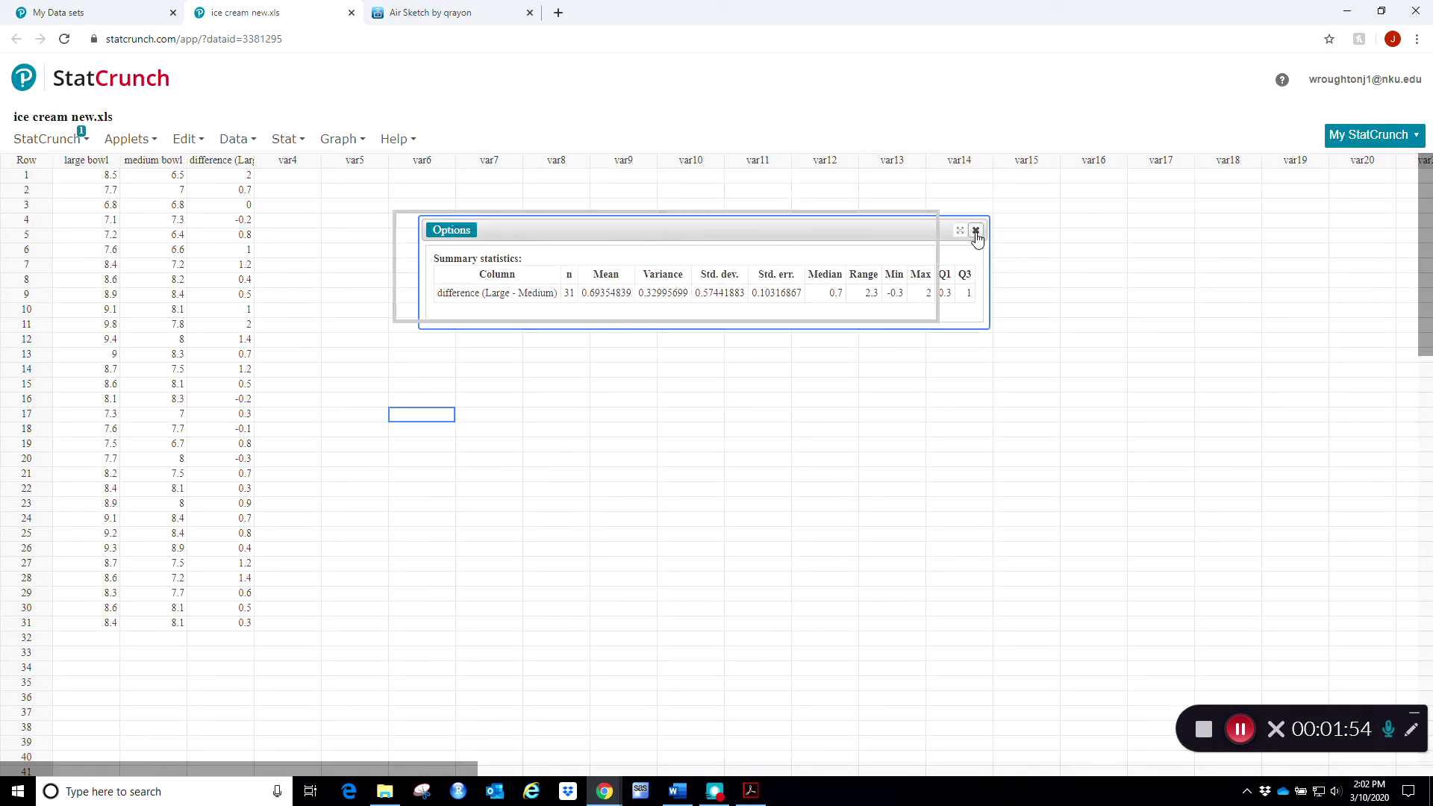
- Following the directions in the notes, set up a paired T analysis with large bowl as sample 1 and medium bowl as sample 2
click(429, 15)
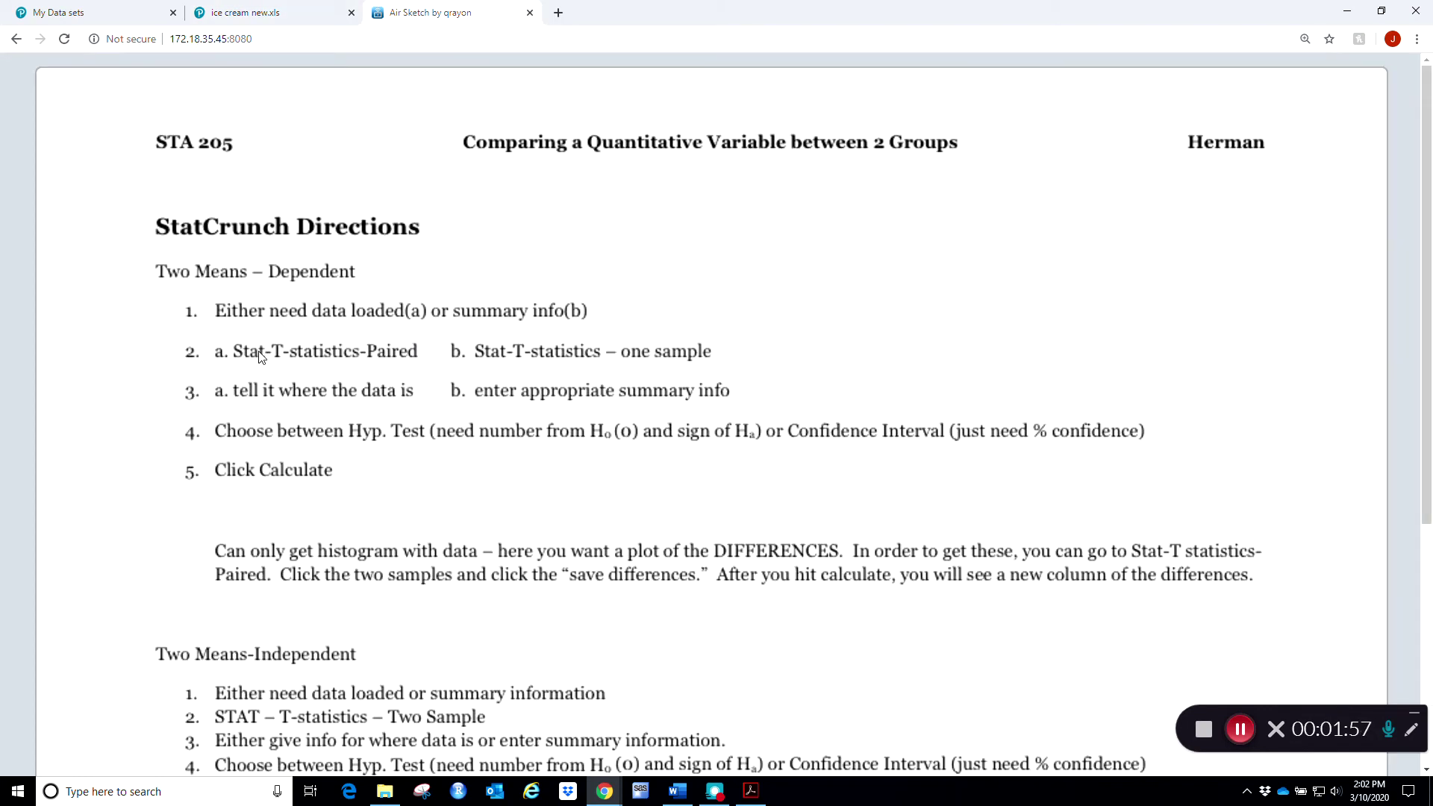
click(263, 6)
click(279, 139)
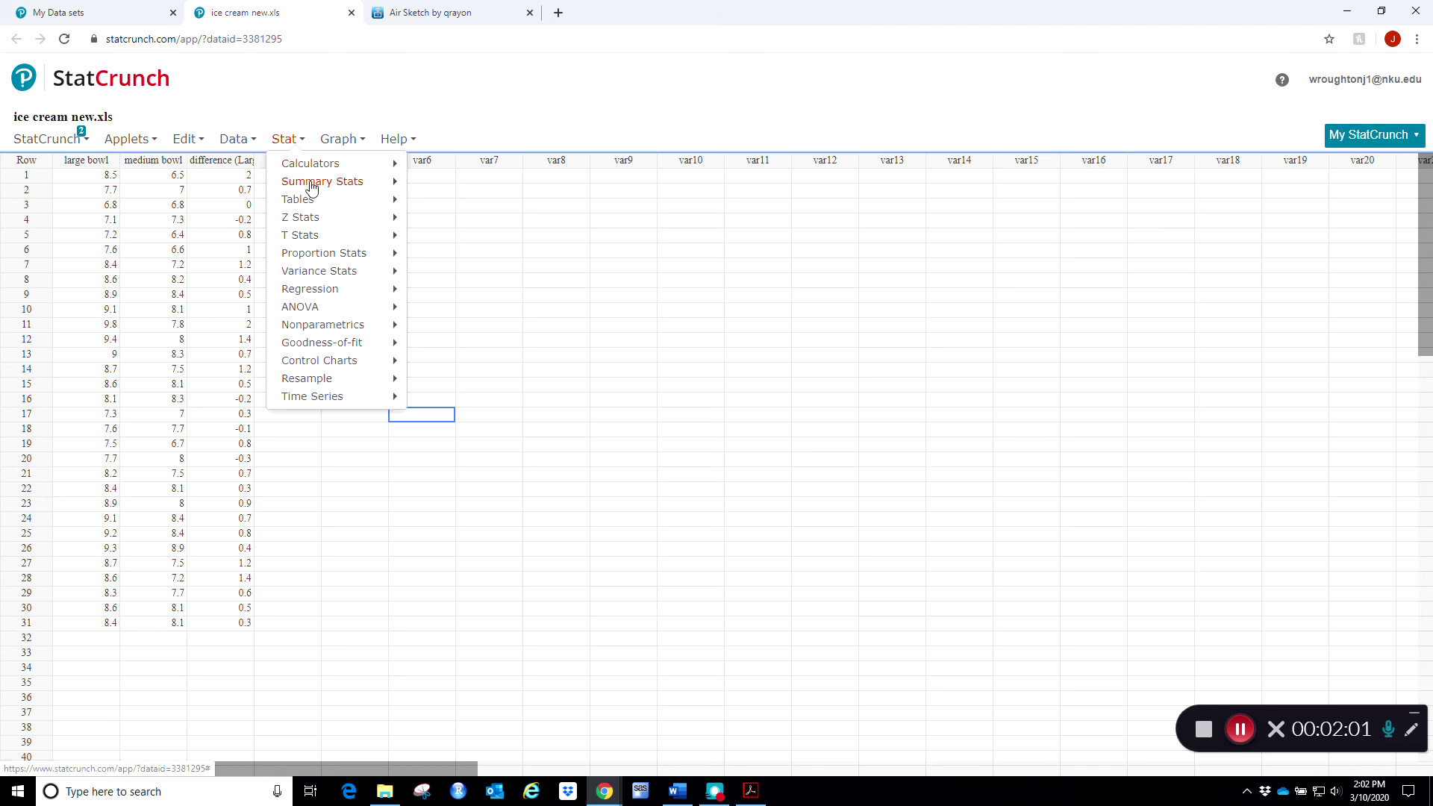
mouse_move(336, 238)
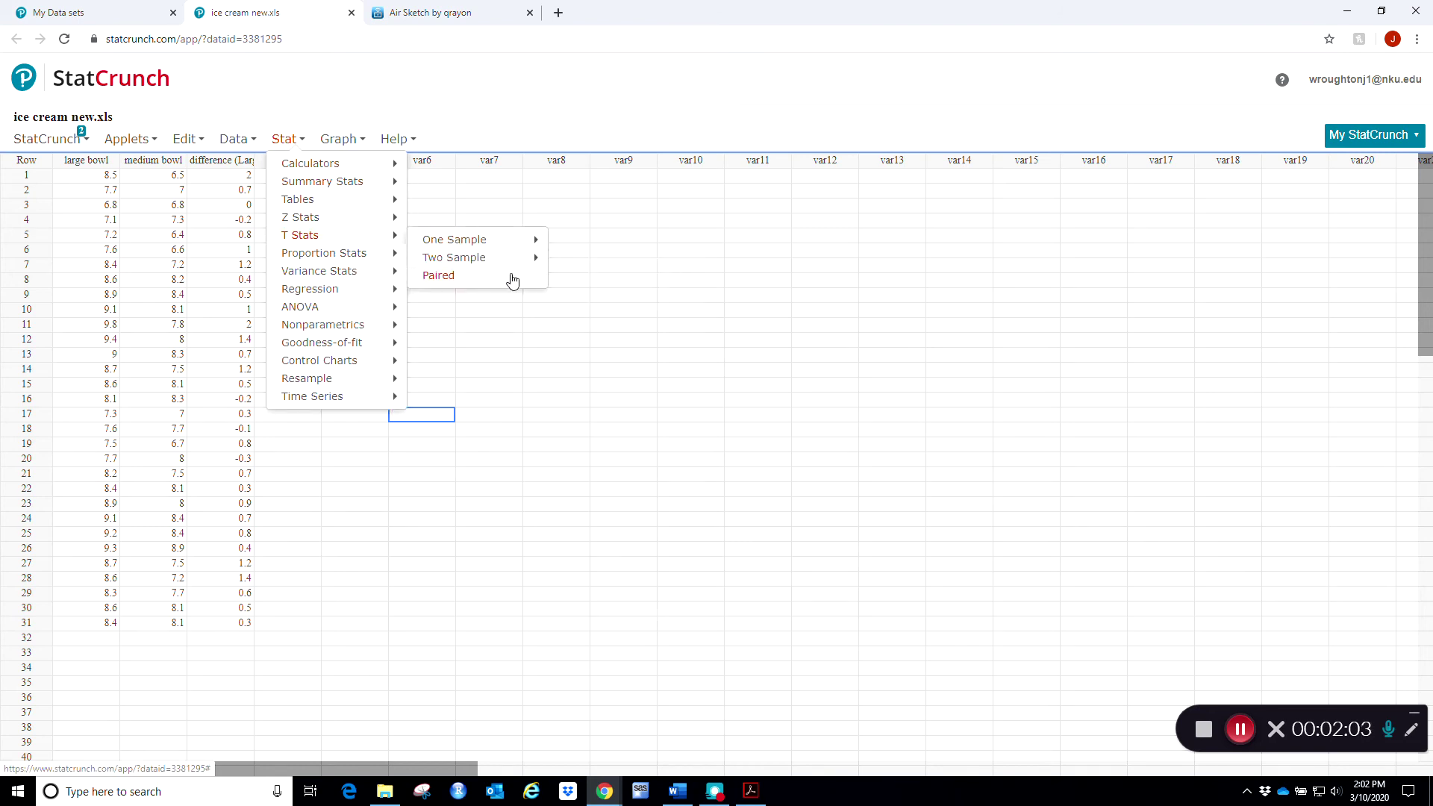
click(512, 276)
click(430, 13)
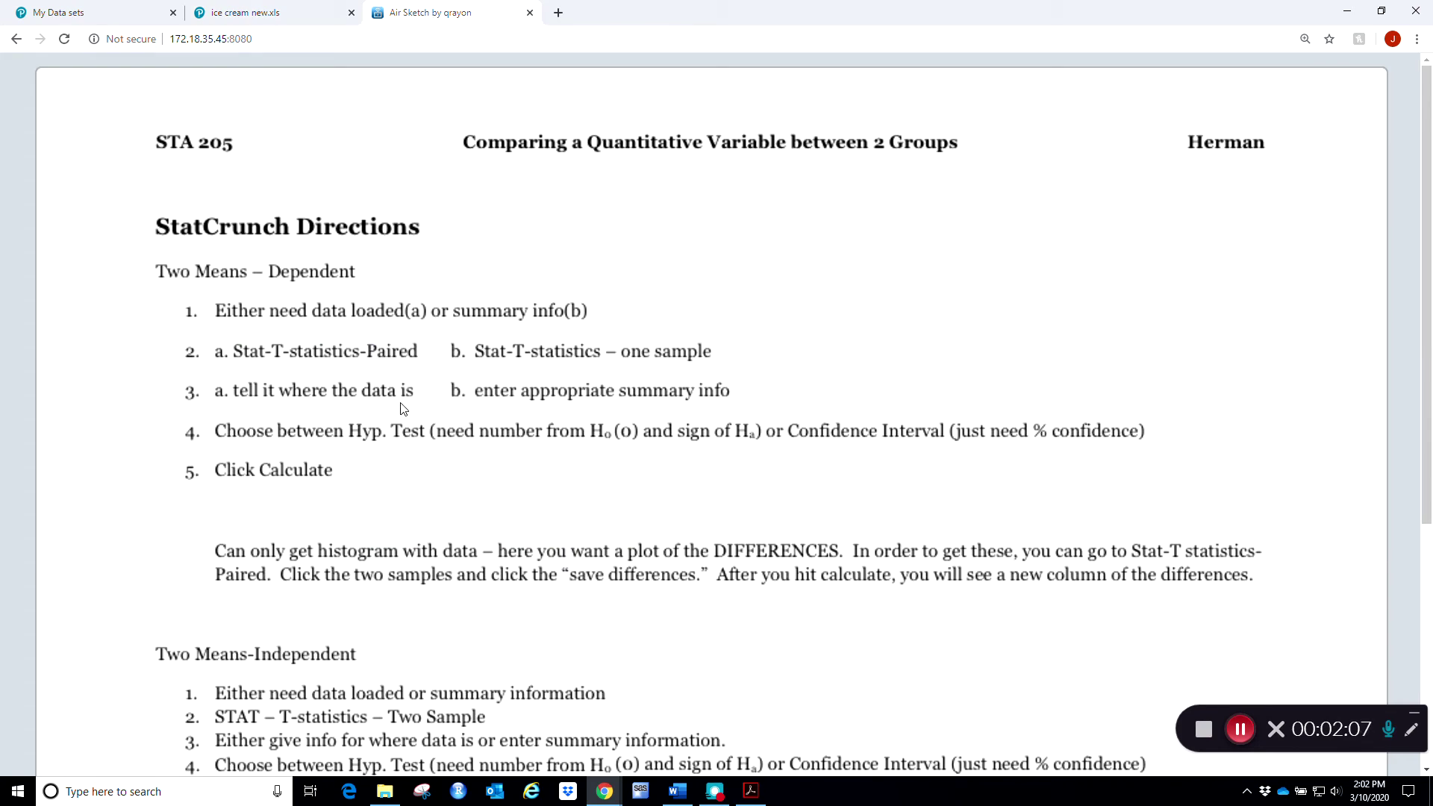
click(240, 12)
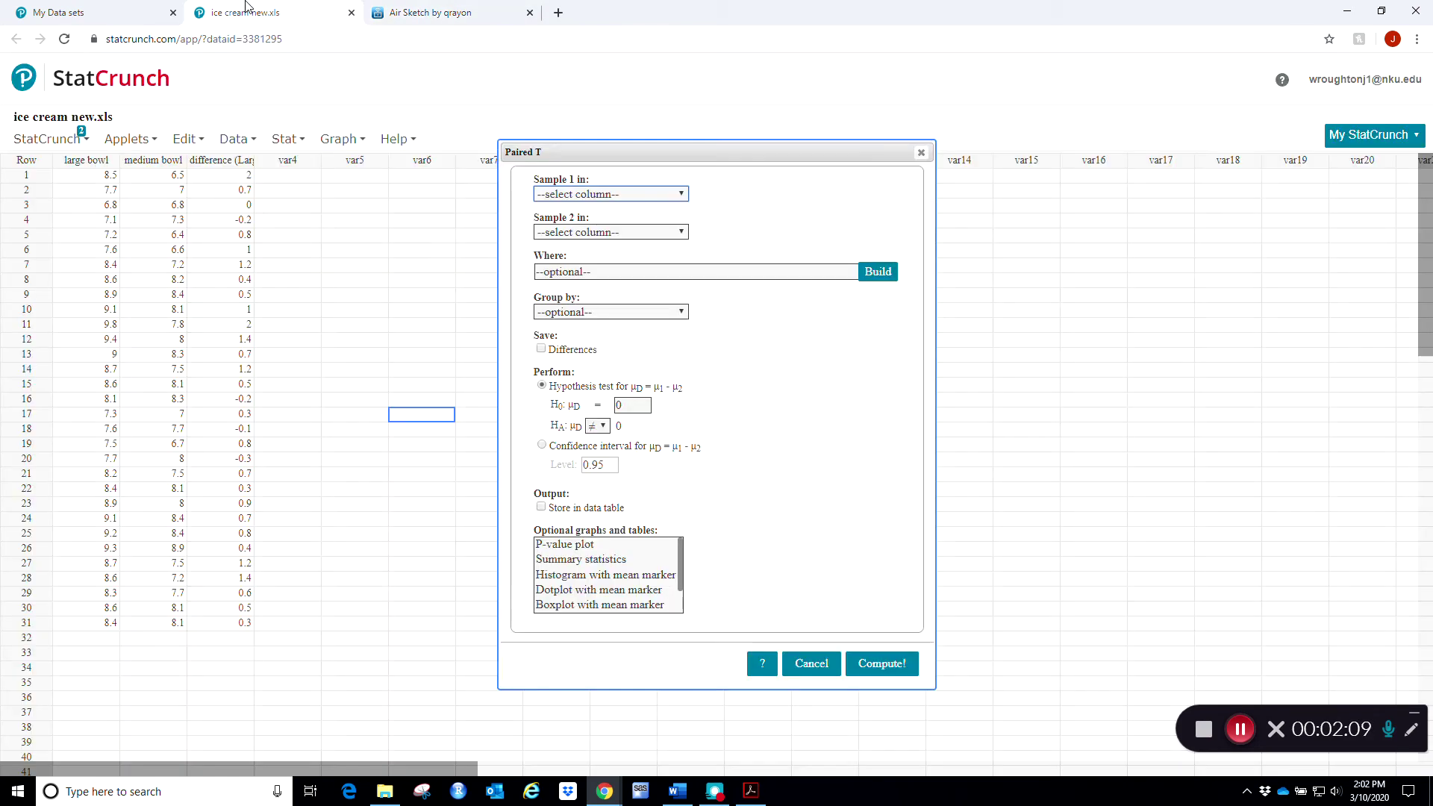
click(584, 194)
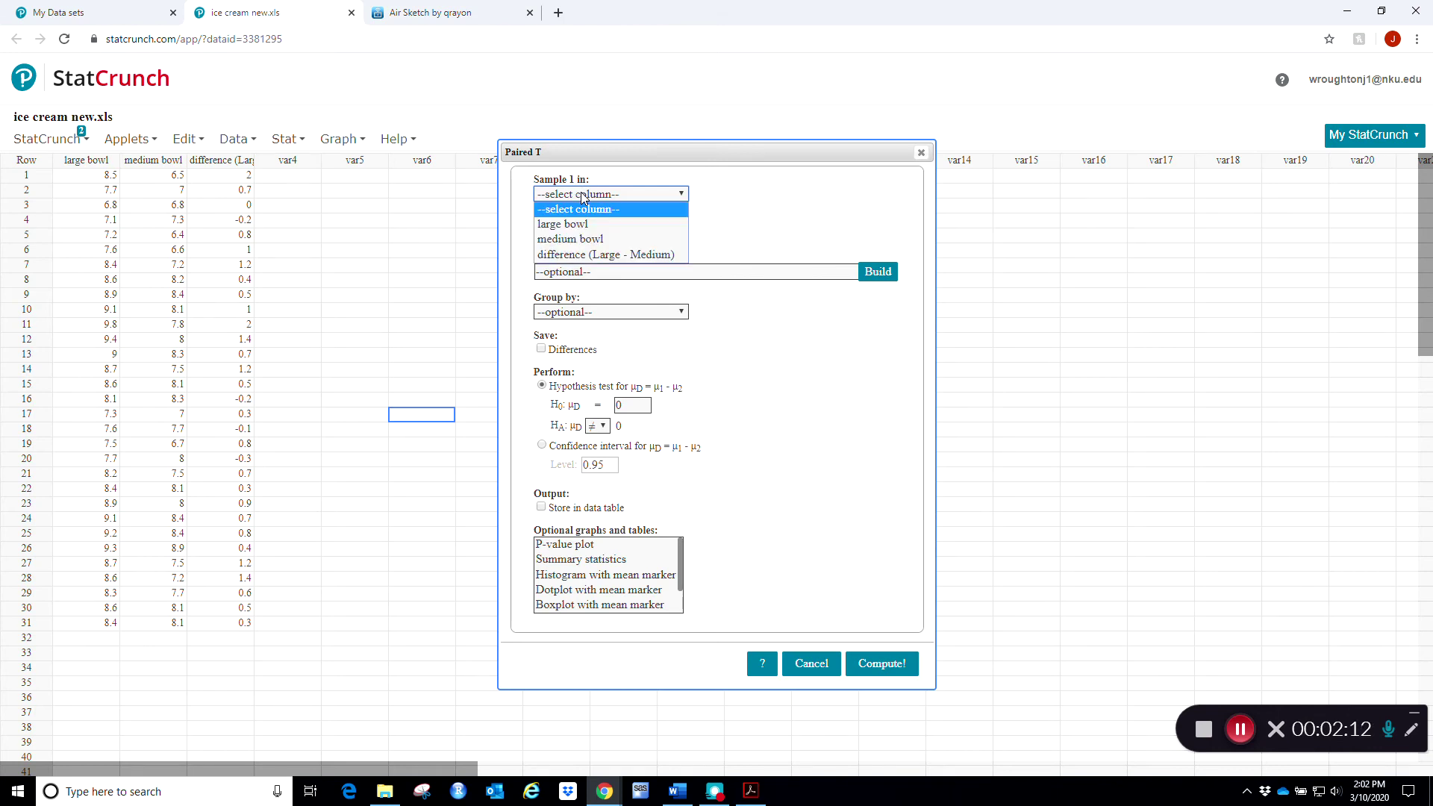
click(577, 230)
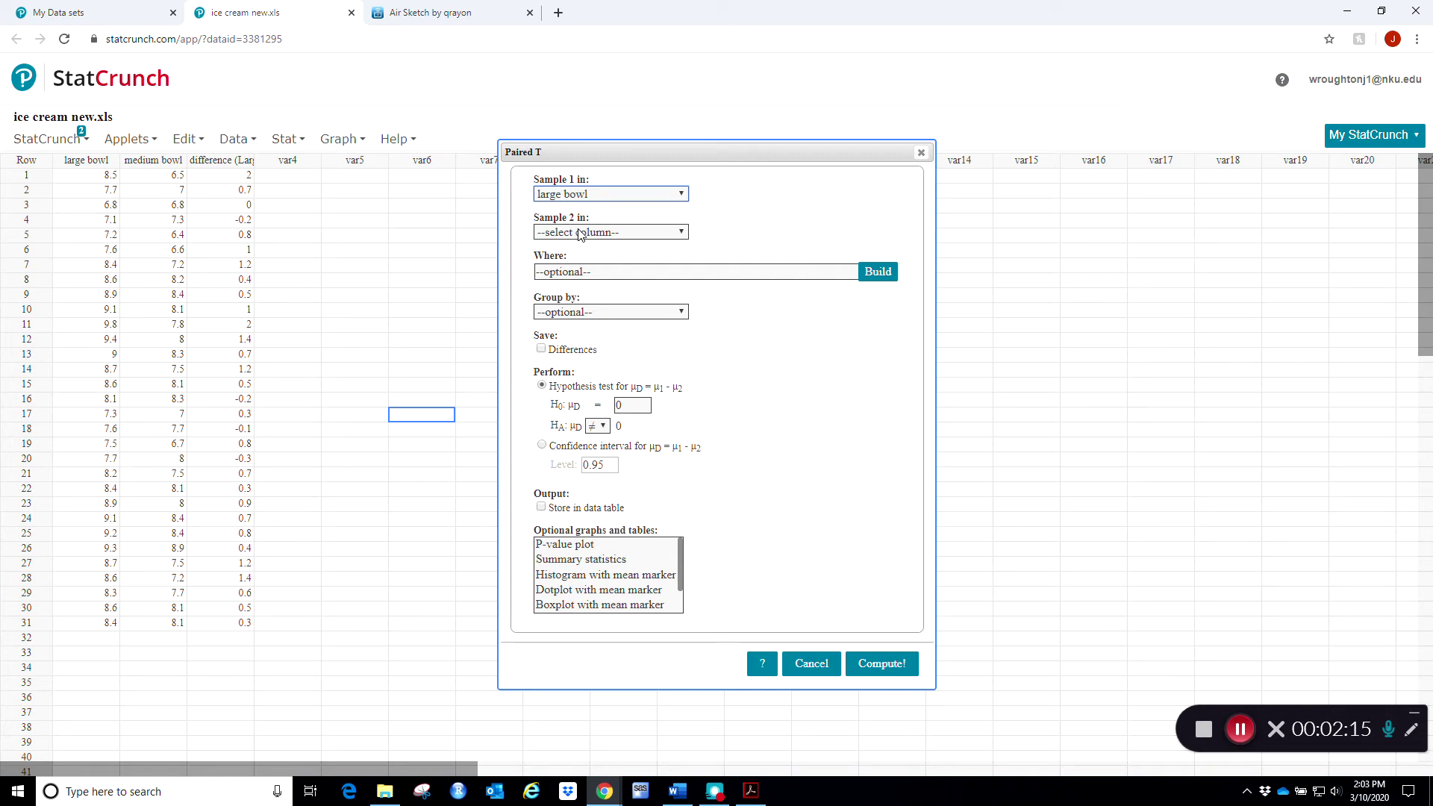
click(580, 232)
click(585, 277)
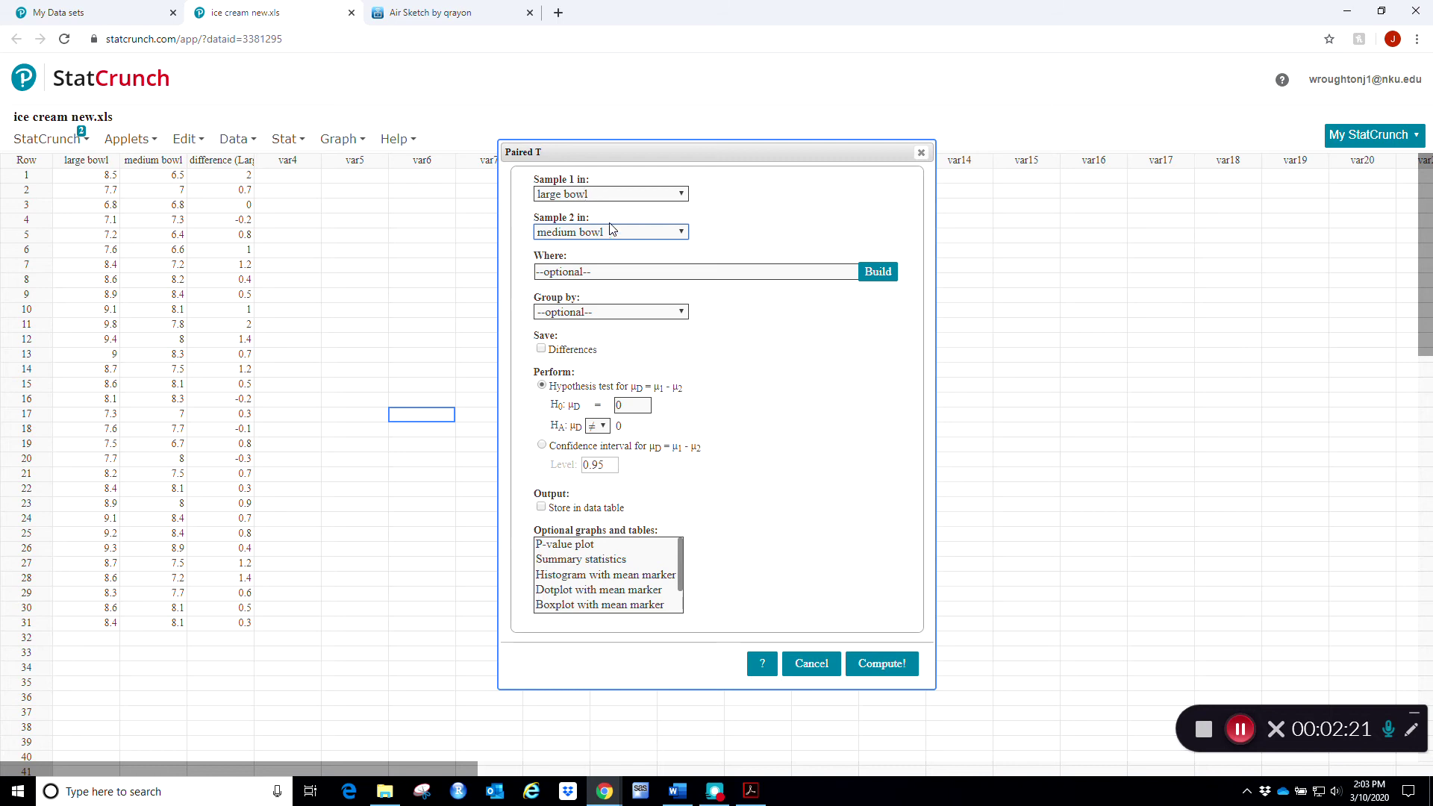
- Compute the paired difference's confidence interval at level 0.95 and place the result window in the empty area beside the data
click(458, 9)
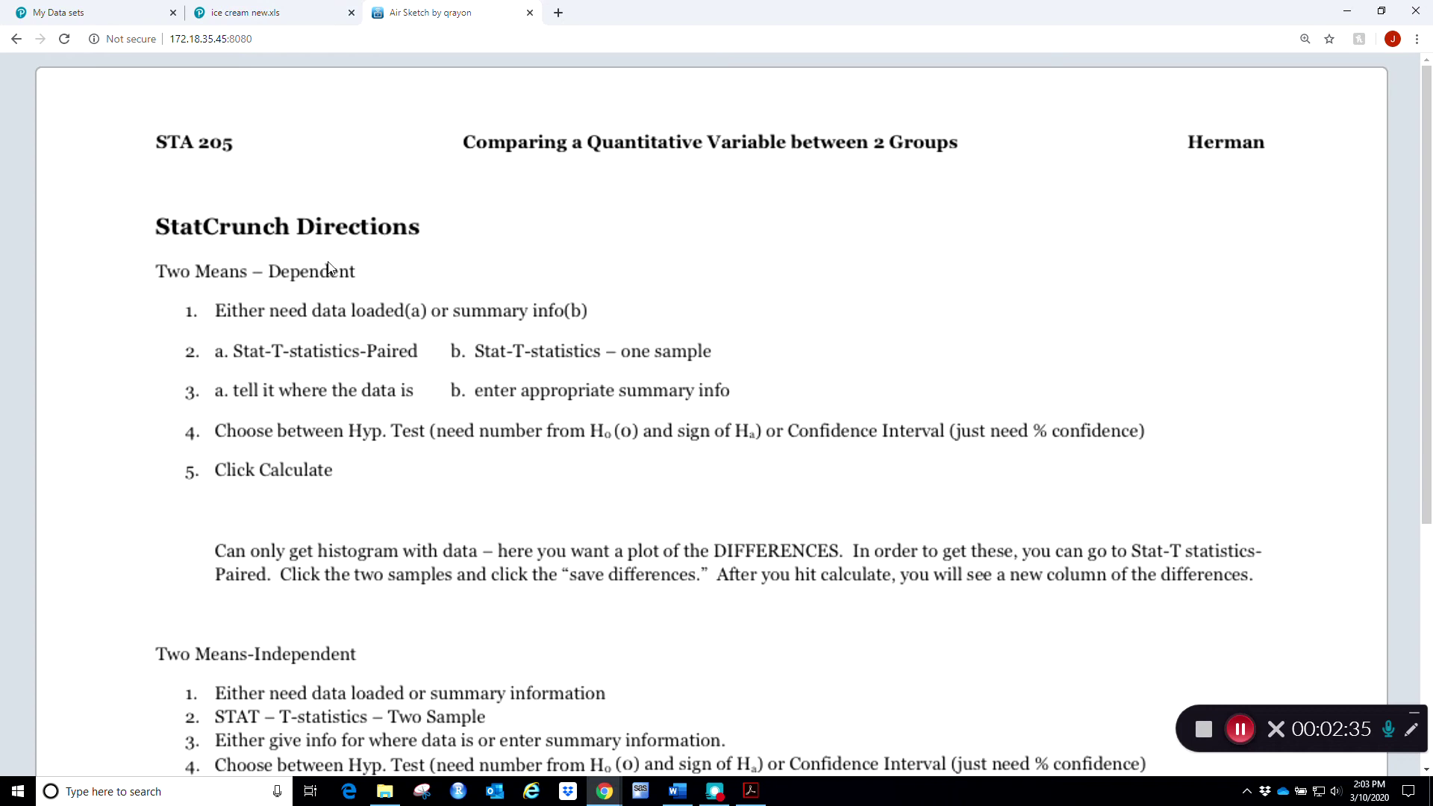
click(266, 15)
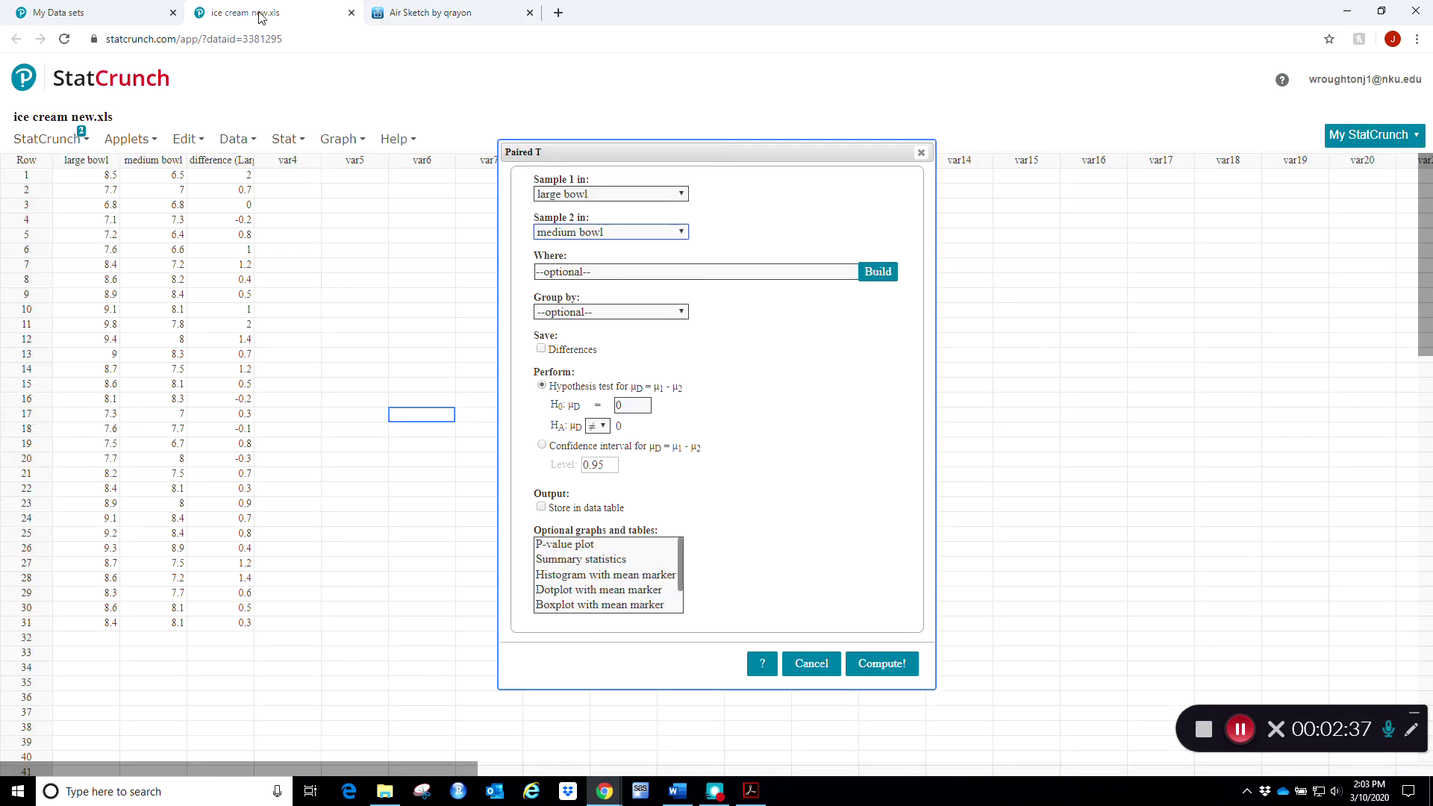
click(542, 445)
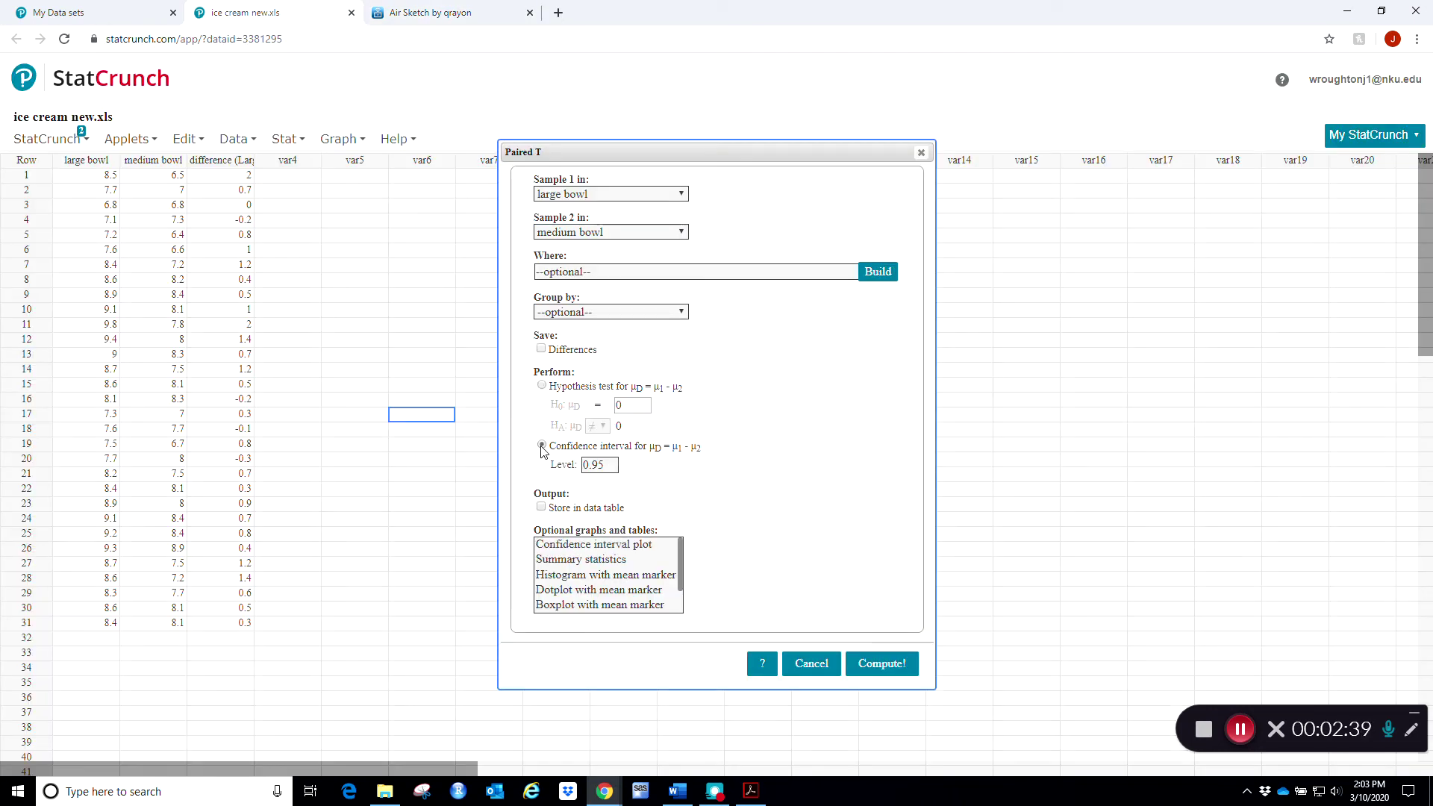
click(605, 466)
click(1241, 730)
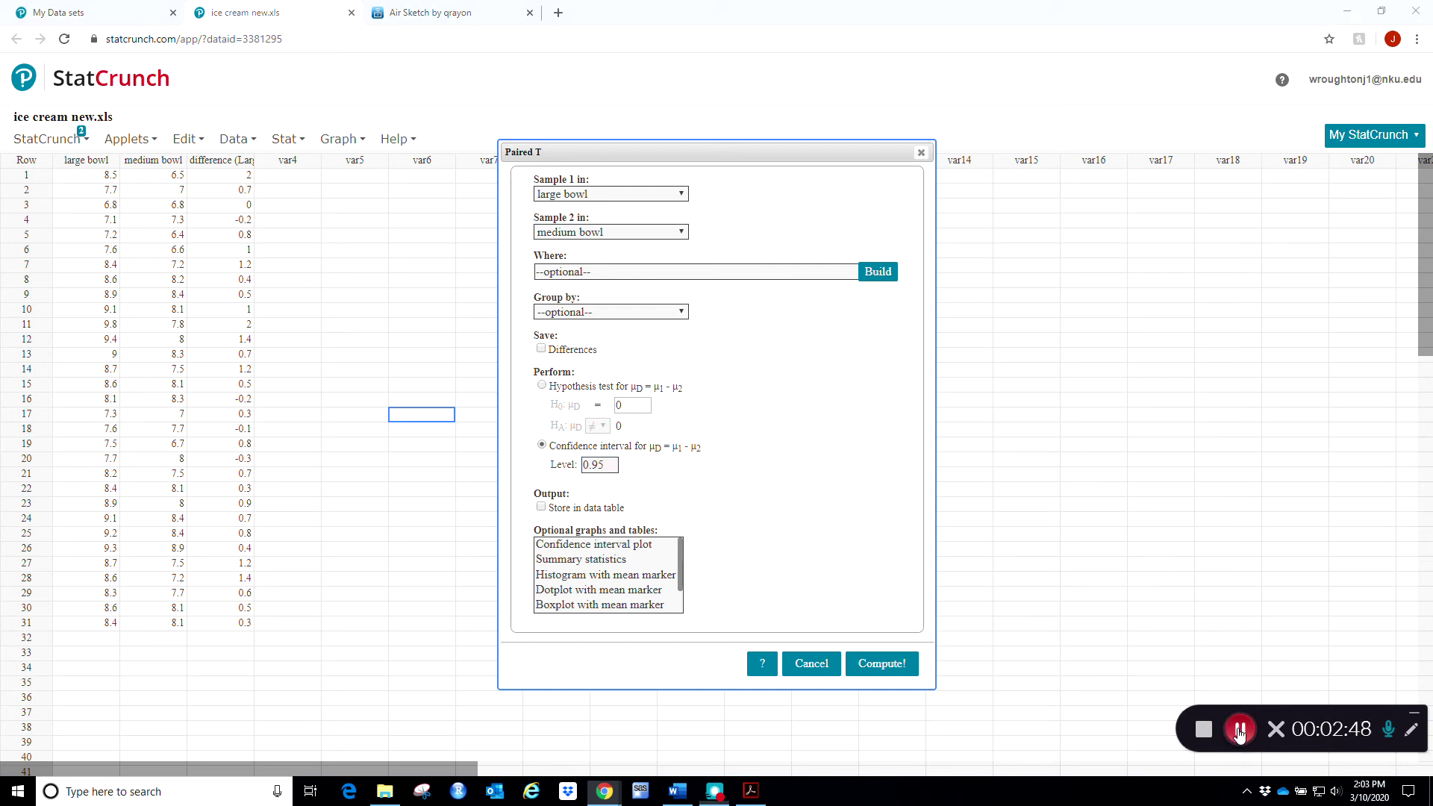
click(882, 664)
drag(1060, 188, 451, 386)
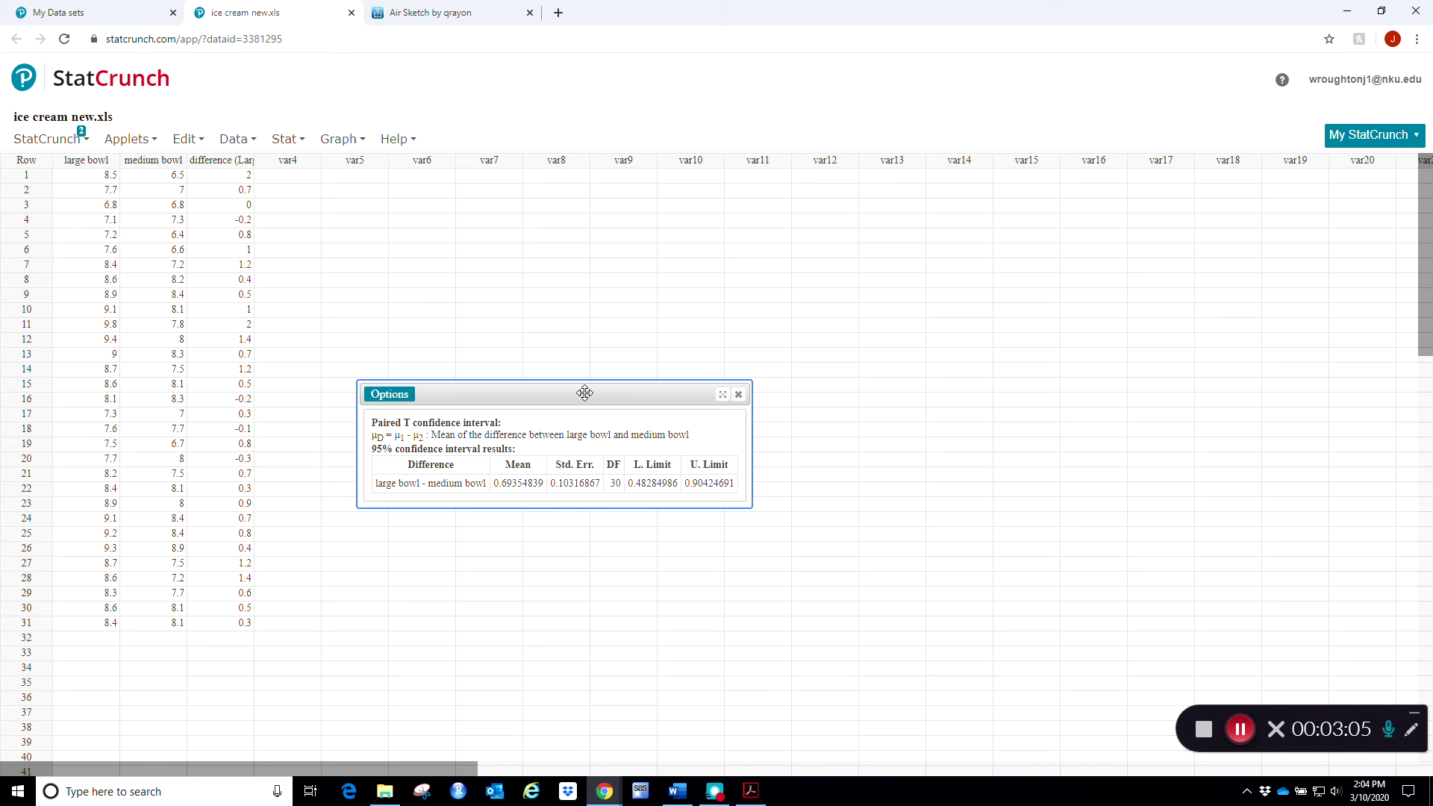
drag(584, 393, 755, 307)
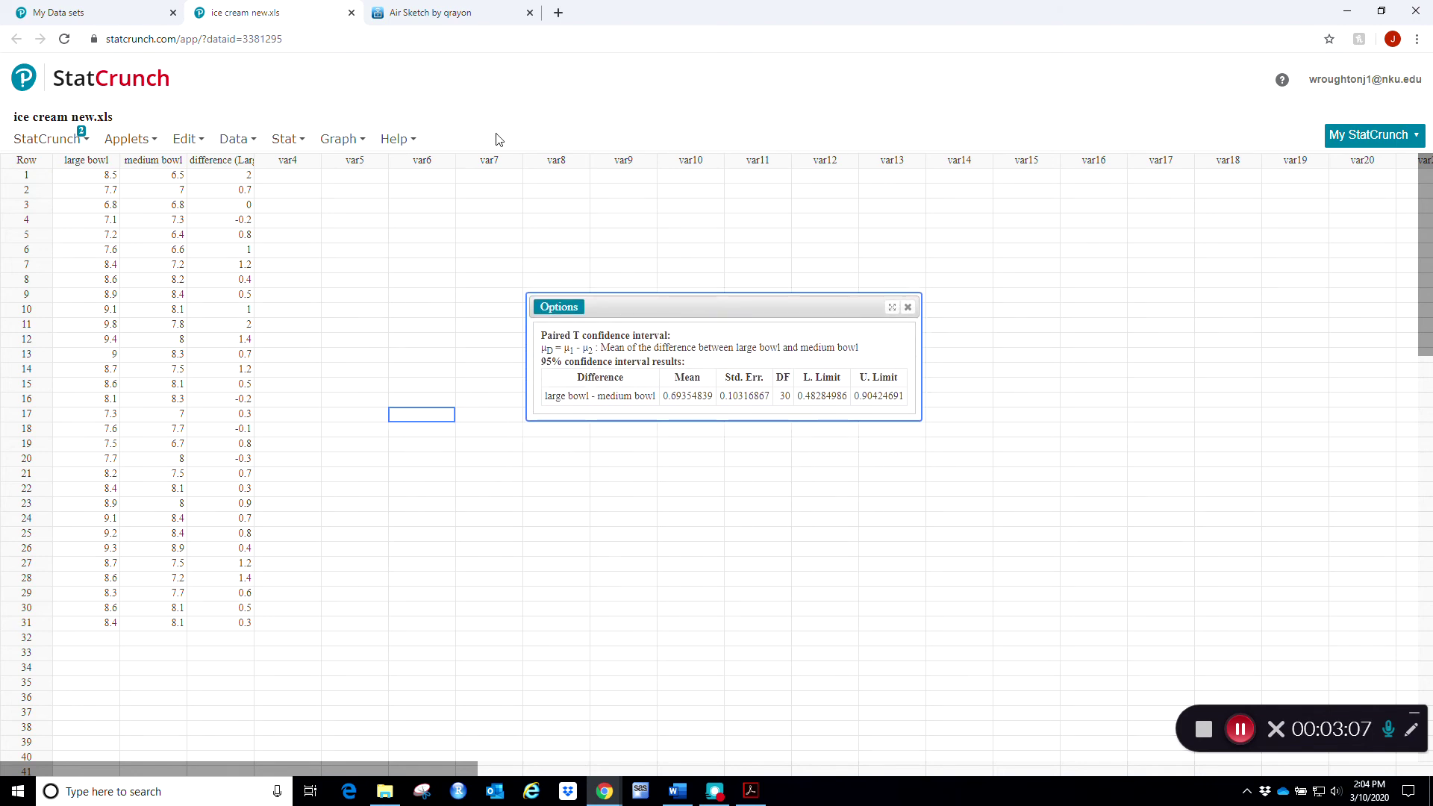
- Set up a one-sample T analysis from summary information with sample mean 0.6935, standard deviation 0.5744 and sample size 31
click(458, 7)
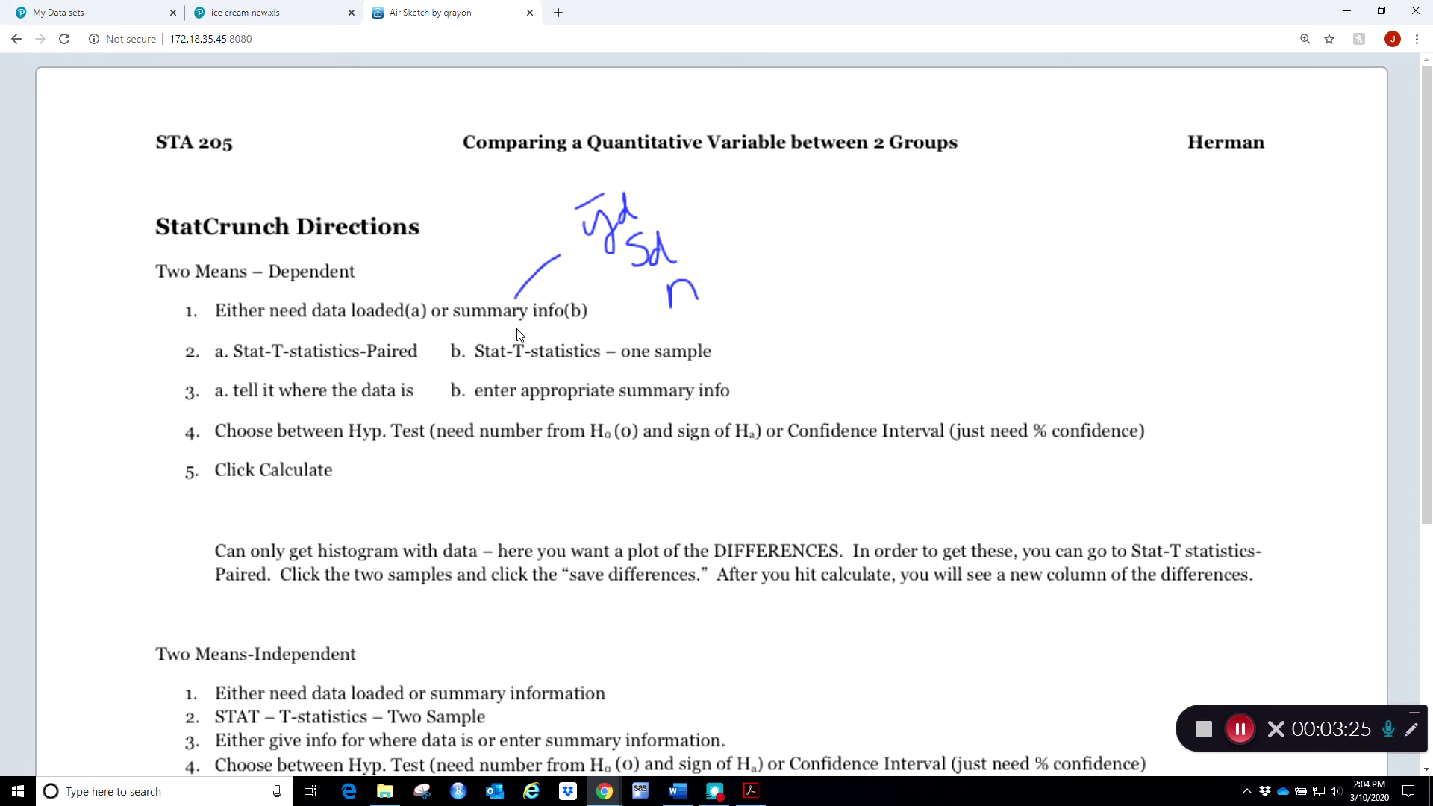
click(270, 13)
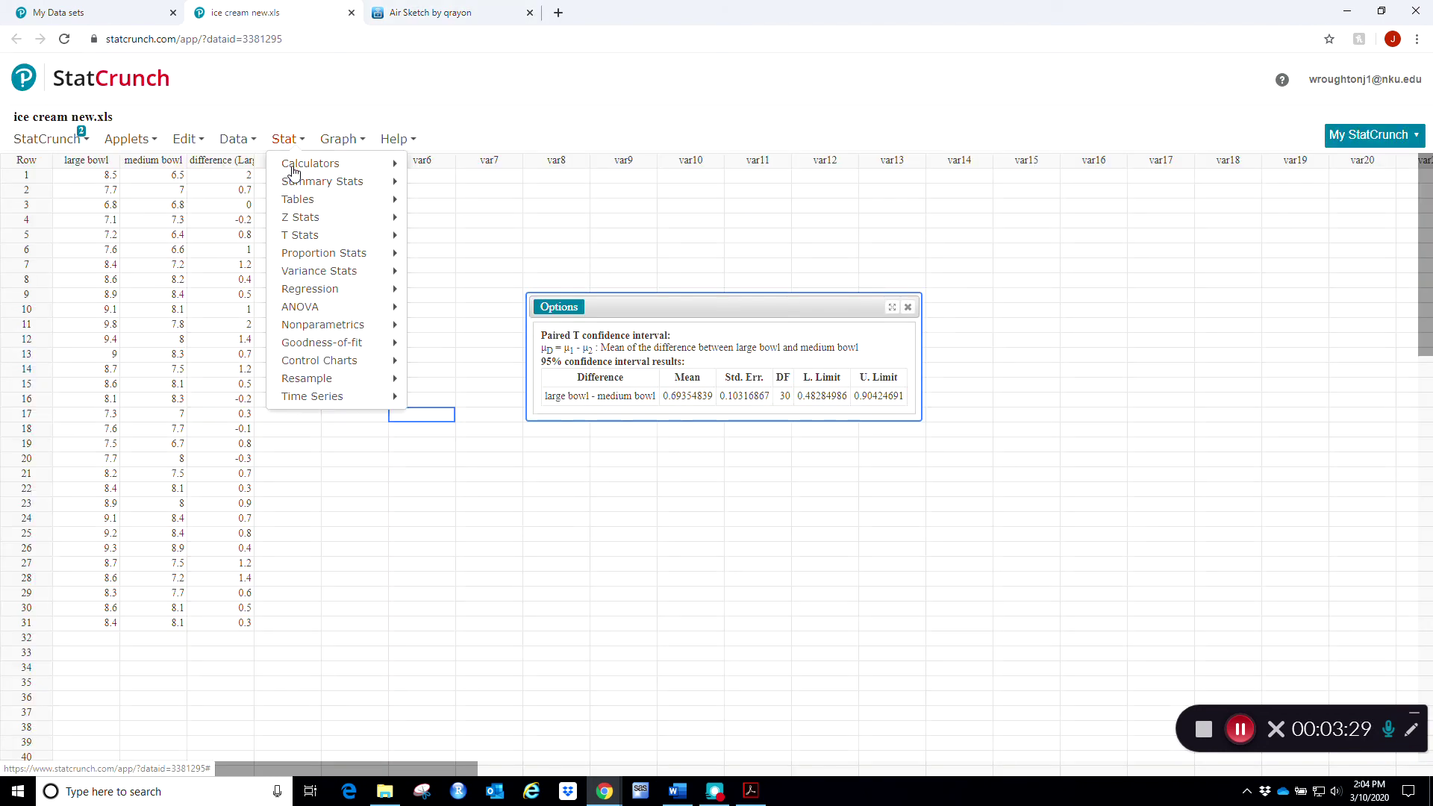
mouse_move(332, 236)
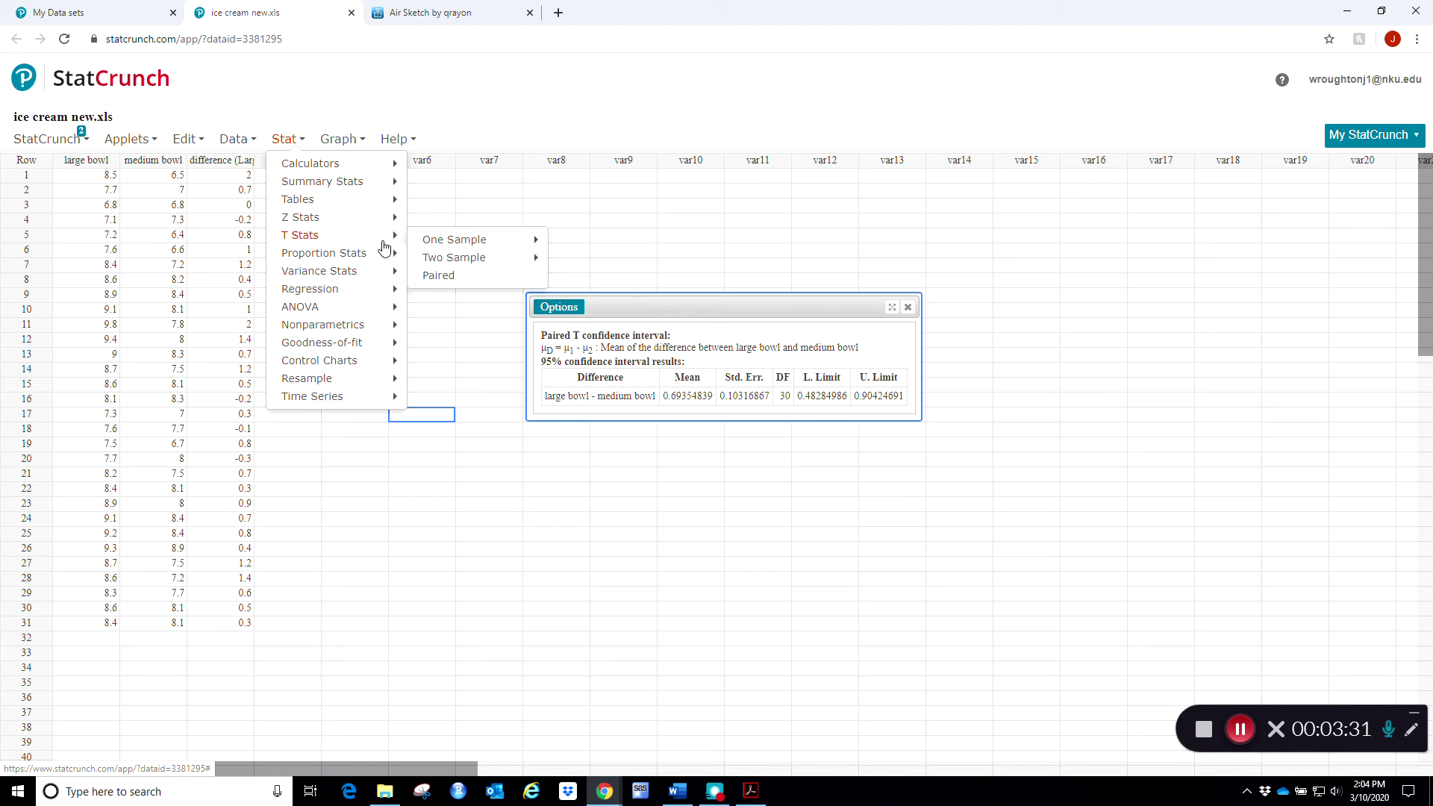
mouse_move(457, 247)
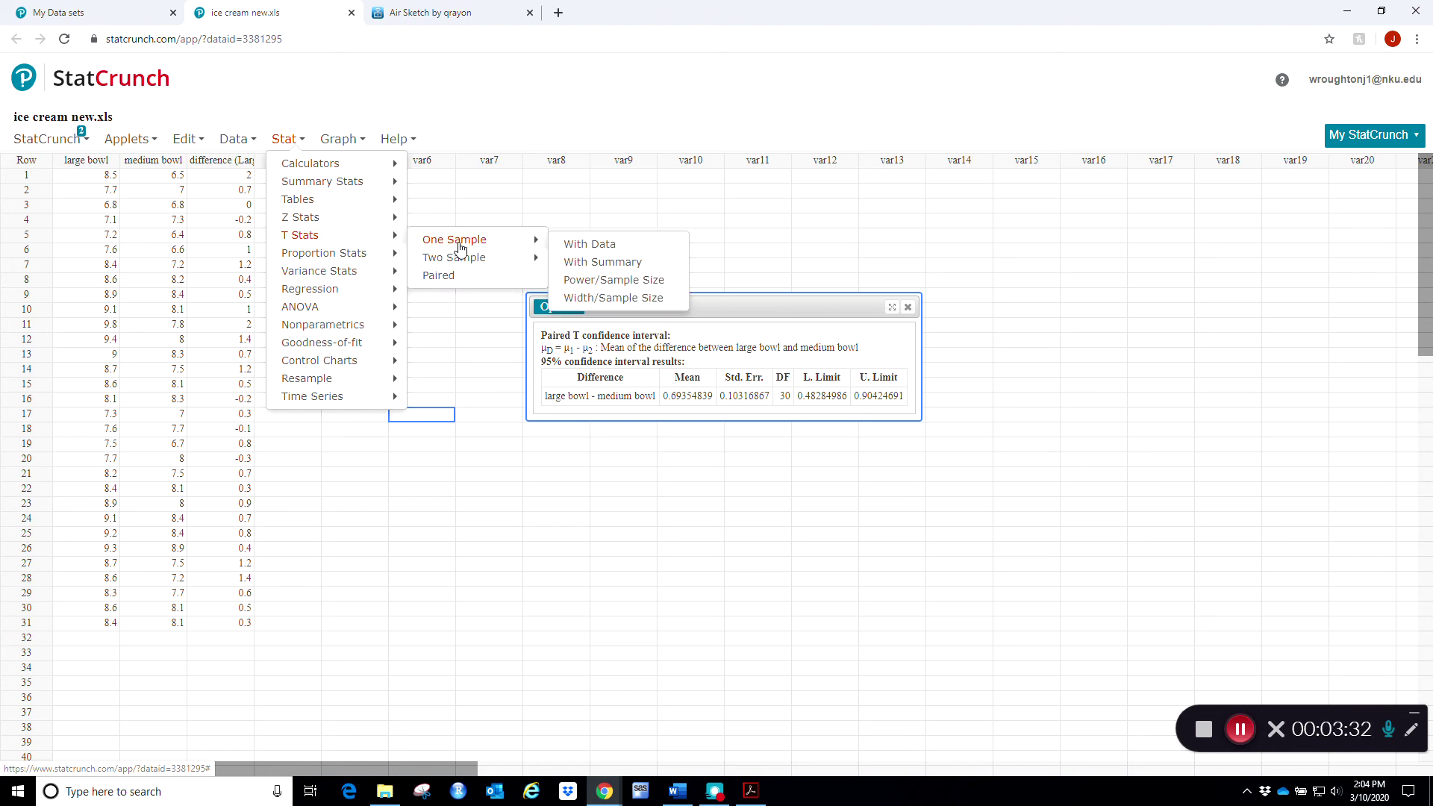
click(589, 263)
click(433, 12)
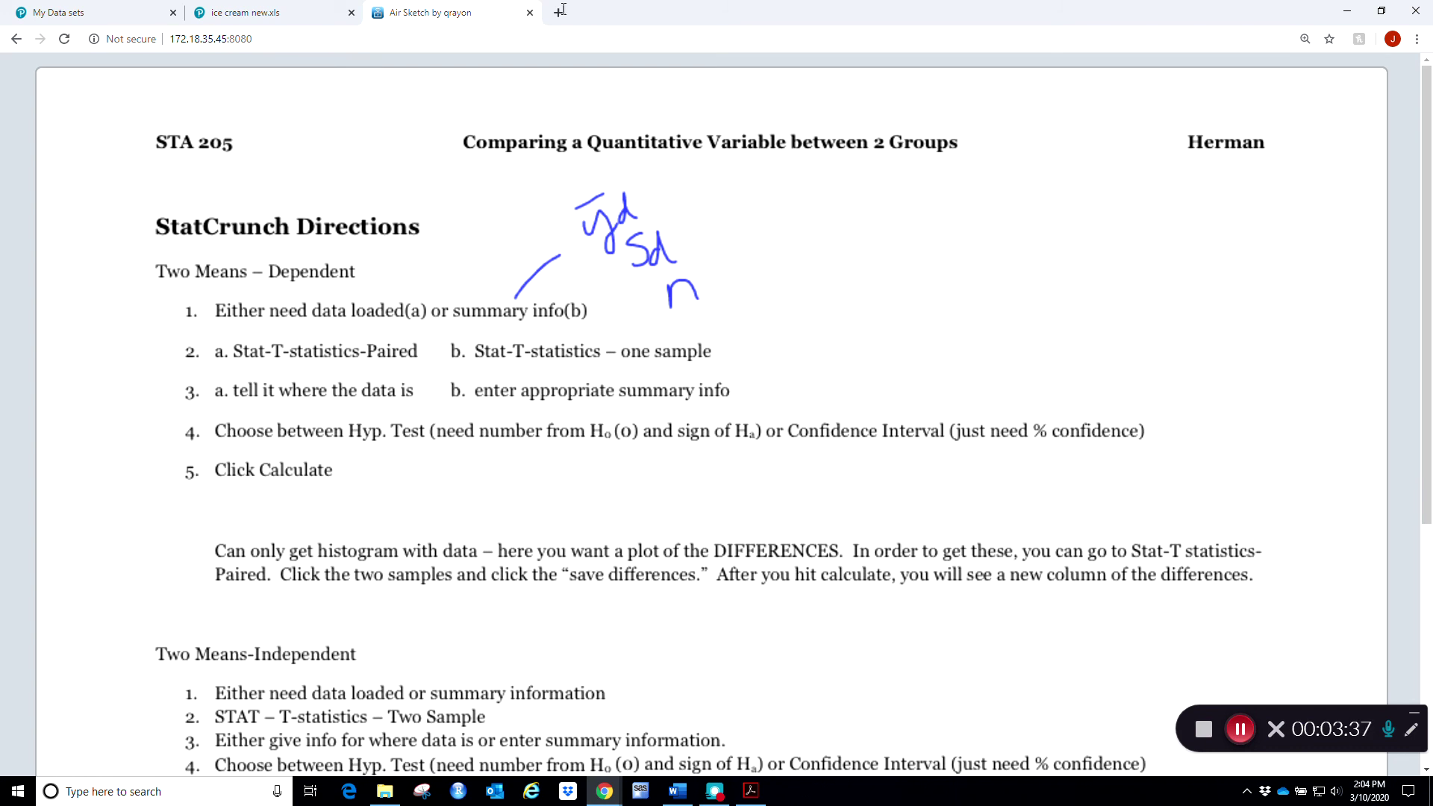
click(283, 11)
text(0.6935)
click(634, 296)
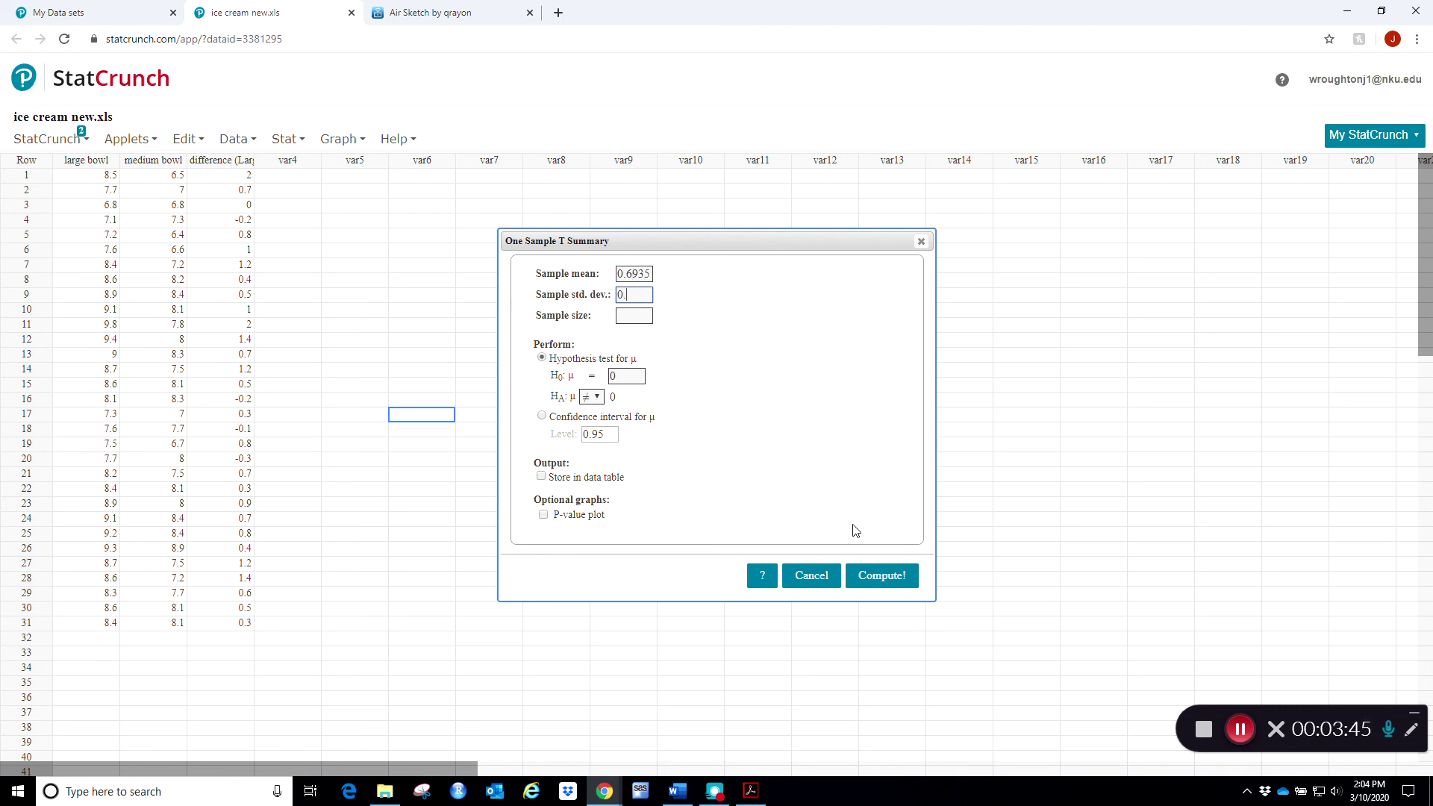
text(0.5744)
click(645, 309)
text(31)
- Compute the one-sample confidence interval at level 0.95 and place its result window below the paired T result
click(544, 419)
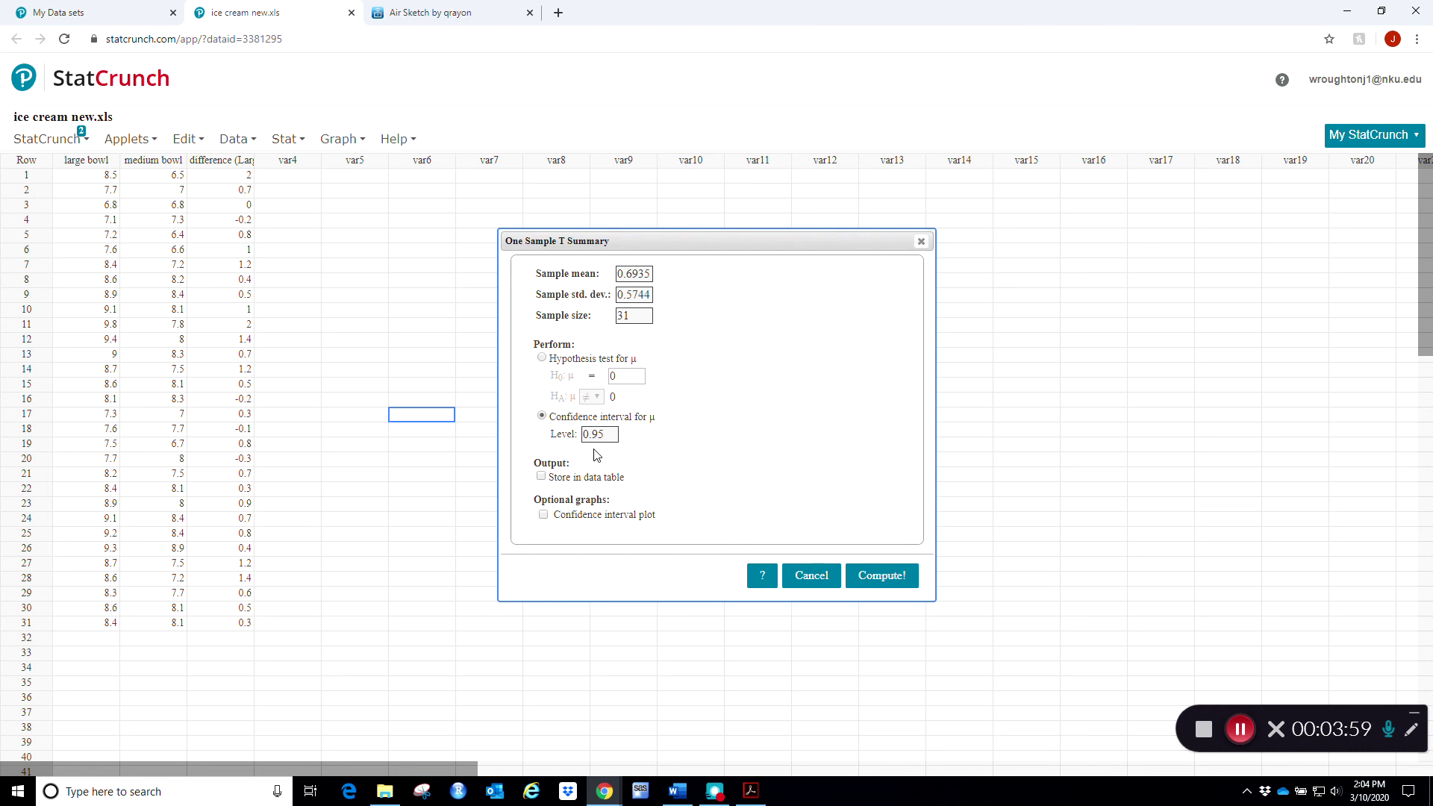
click(867, 575)
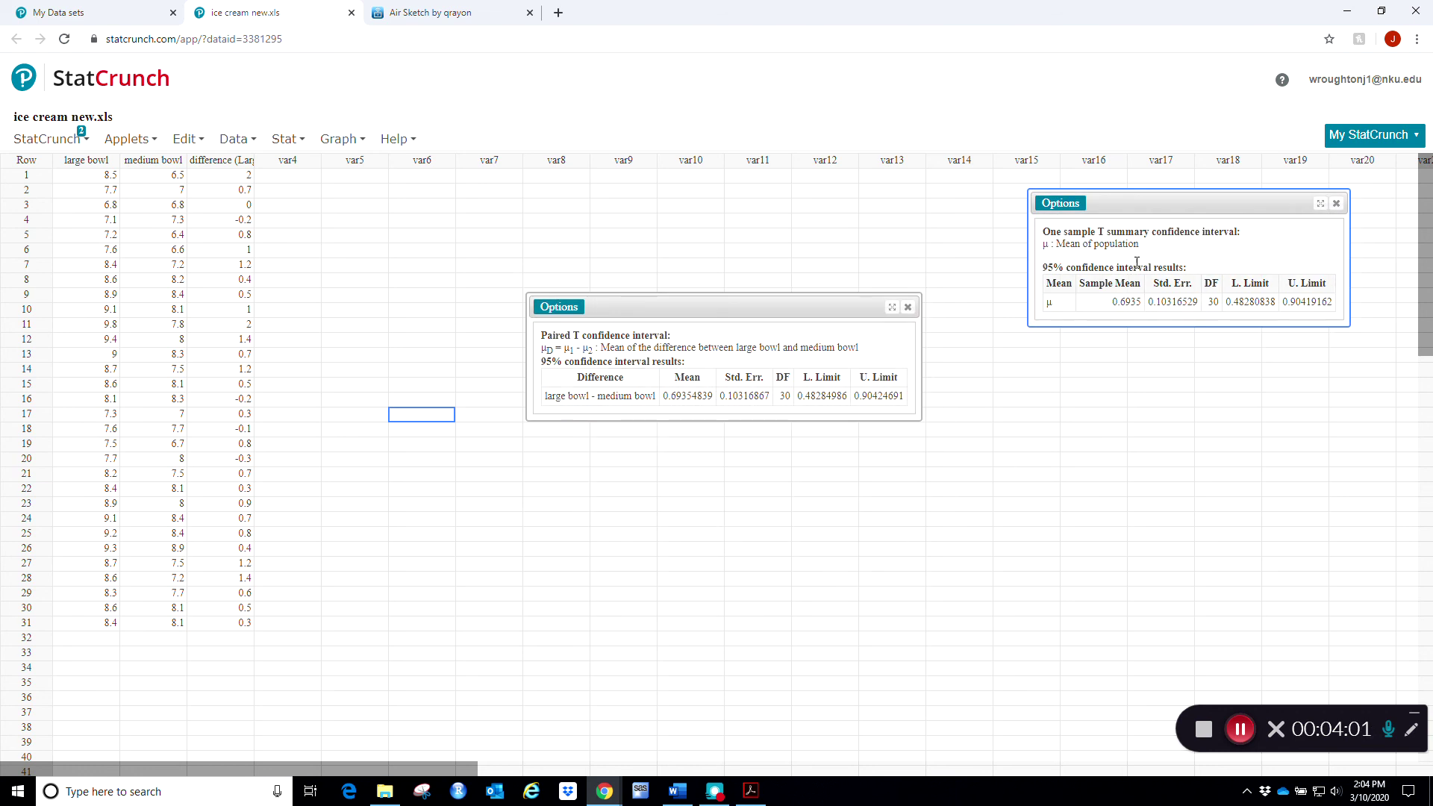
drag(1156, 206, 699, 430)
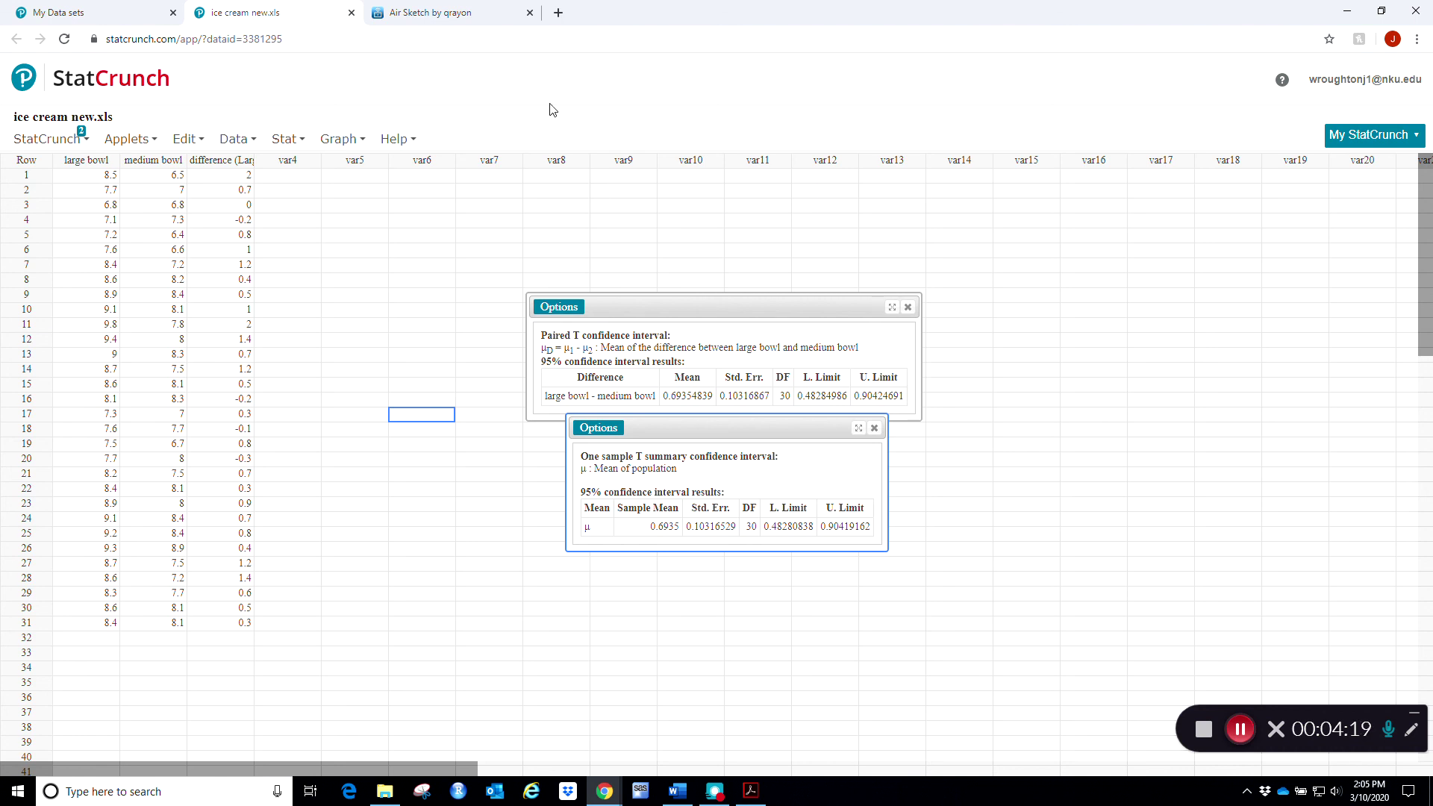
drag(698, 428, 553, 450)
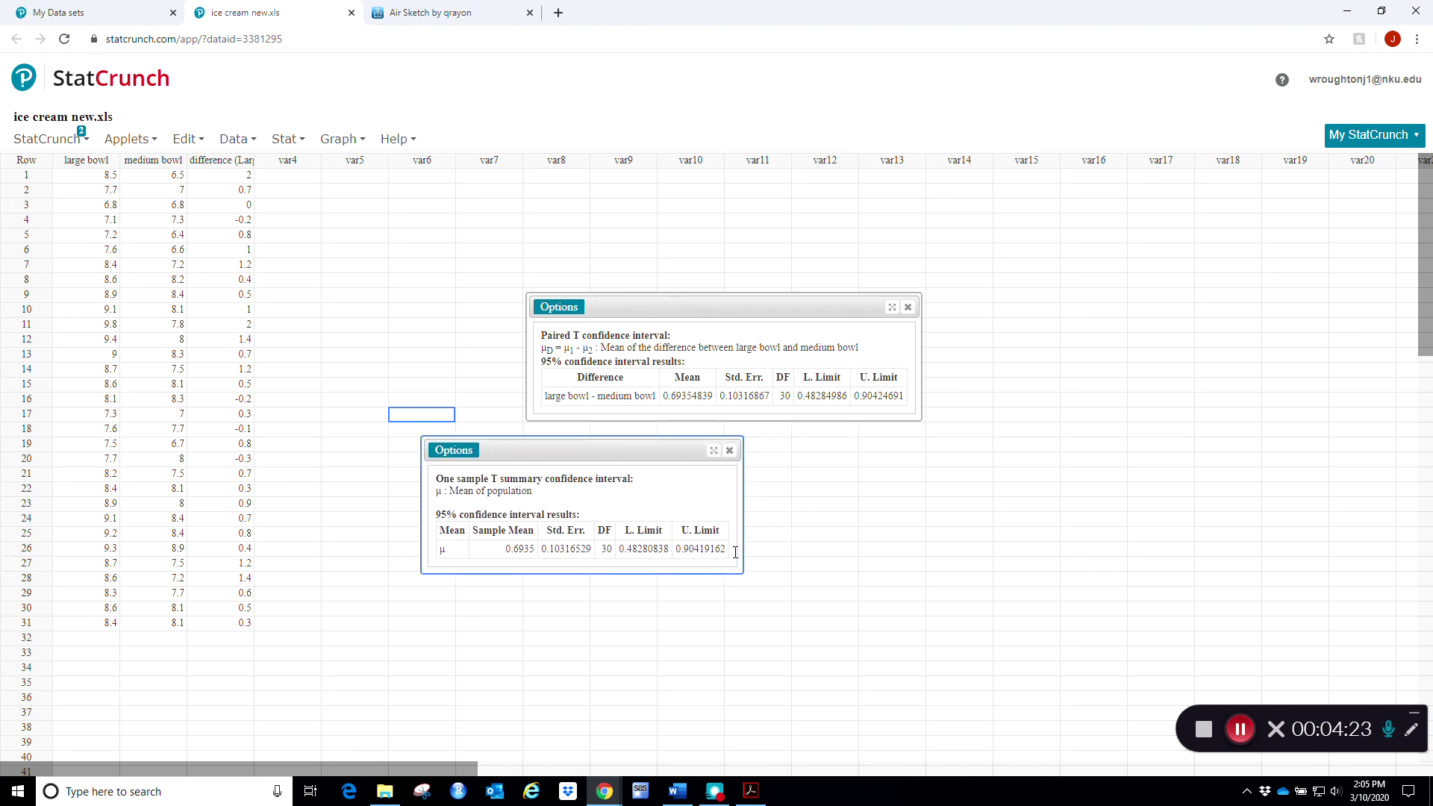